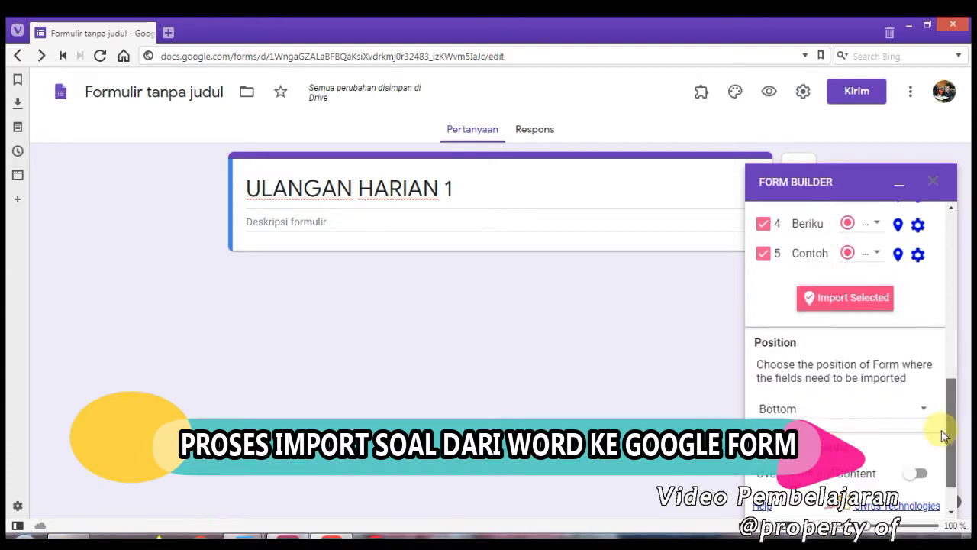
# Step: Import the five selected questions into the ULANGAN HARIAN 1 form with Form Builder, then close the add-on window
pyautogui.scroll(4, 940, 387)
pyautogui.click(846, 448)
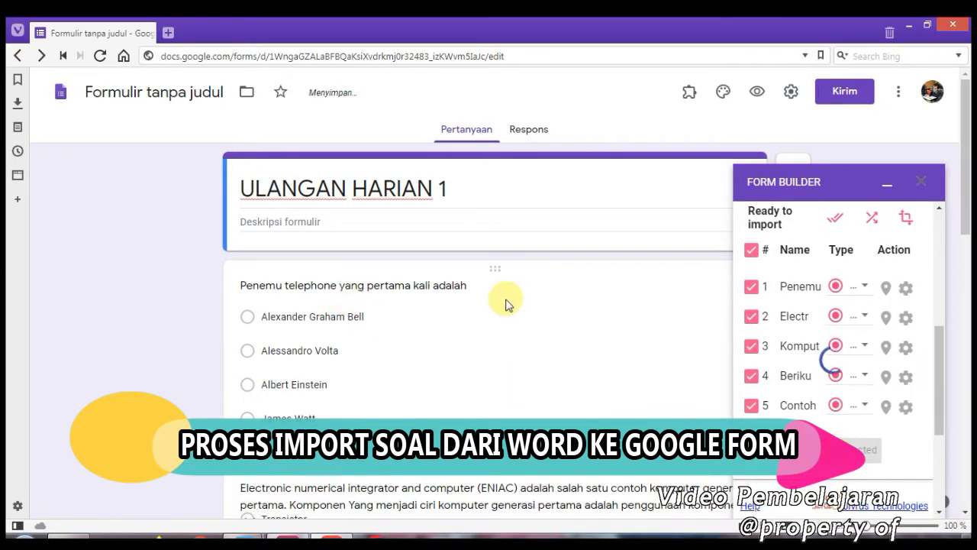
pyautogui.scroll(-10, 500, 299)
pyautogui.scroll(10, 427, 357)
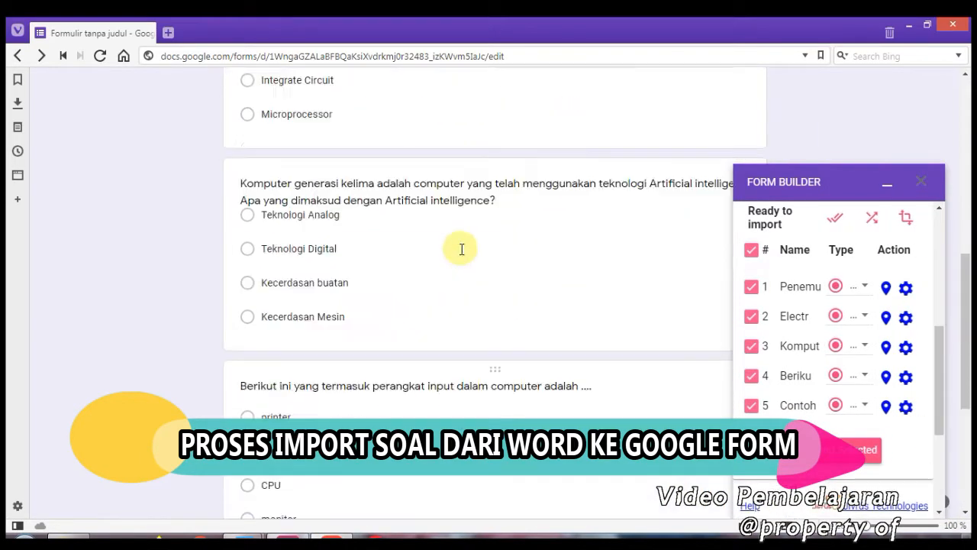
pyautogui.click(920, 182)
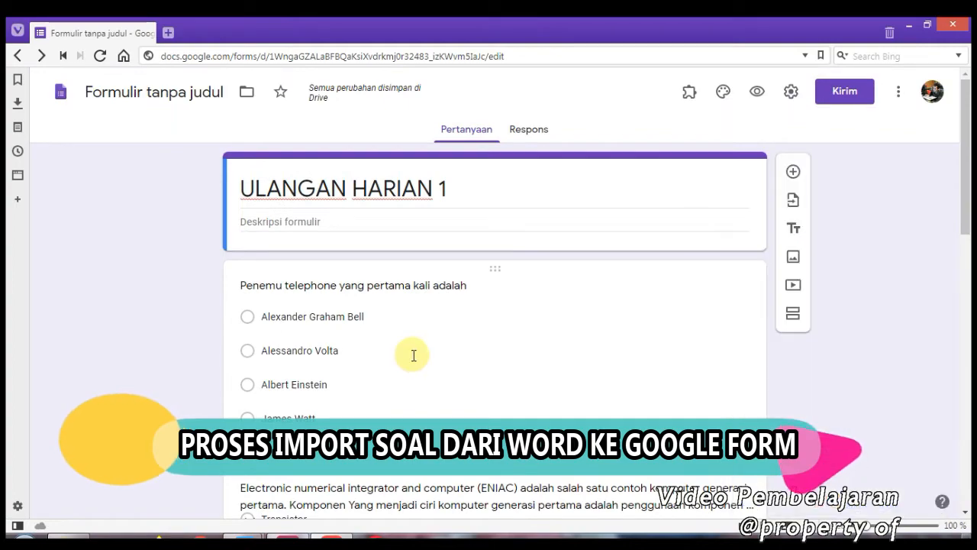
pyautogui.scroll(-5, 414, 355)
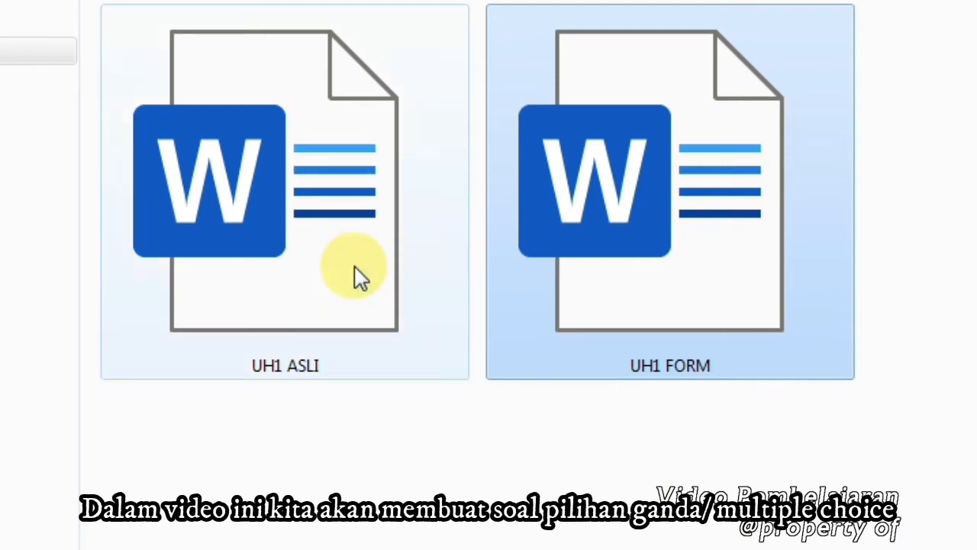
# Step: Open the UH1 ASLI Word document and examine its header, instructions and numbered questions
pyautogui.click(298, 260)
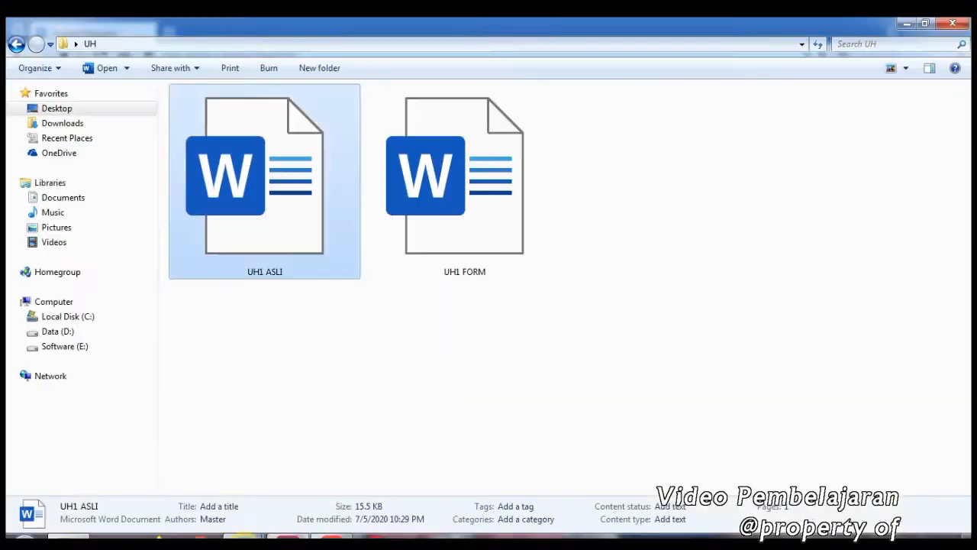
pyautogui.moveTo(191, 538)
pyautogui.click(189, 496)
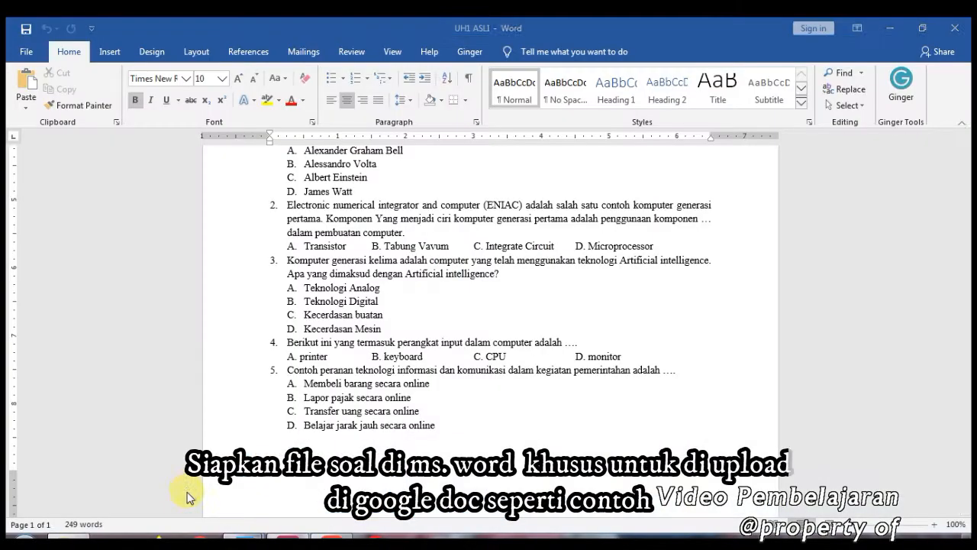
pyautogui.scroll(8, 455, 328)
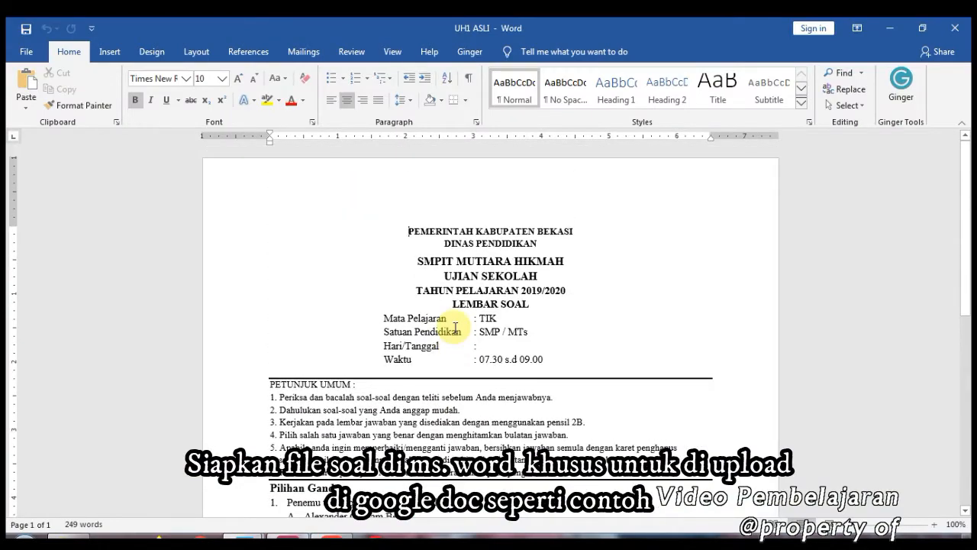
pyautogui.scroll(-10, 455, 328)
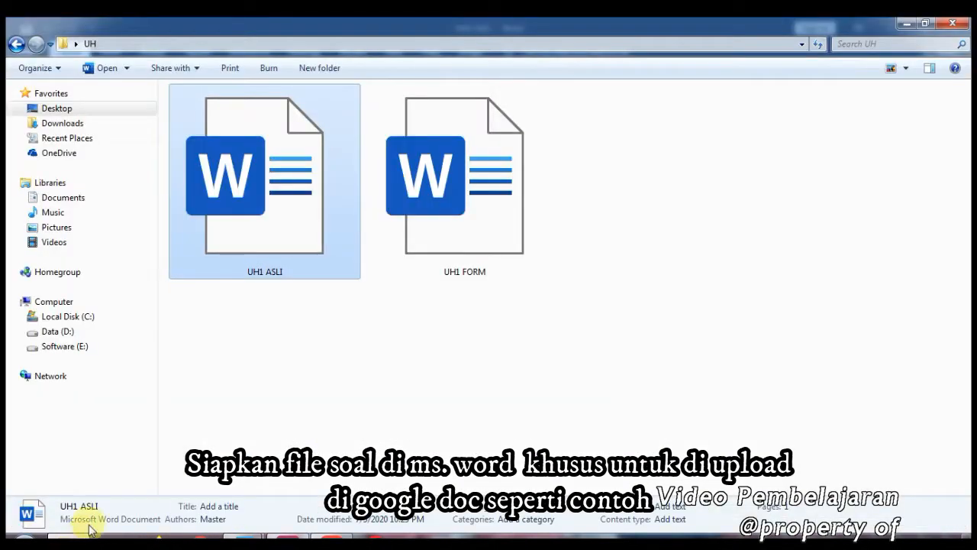
# Step: Open the UH1 FORM Word document and examine its layout of unnumbered questions and bulleted answer options
pyautogui.click(69, 541)
pyautogui.click(488, 239)
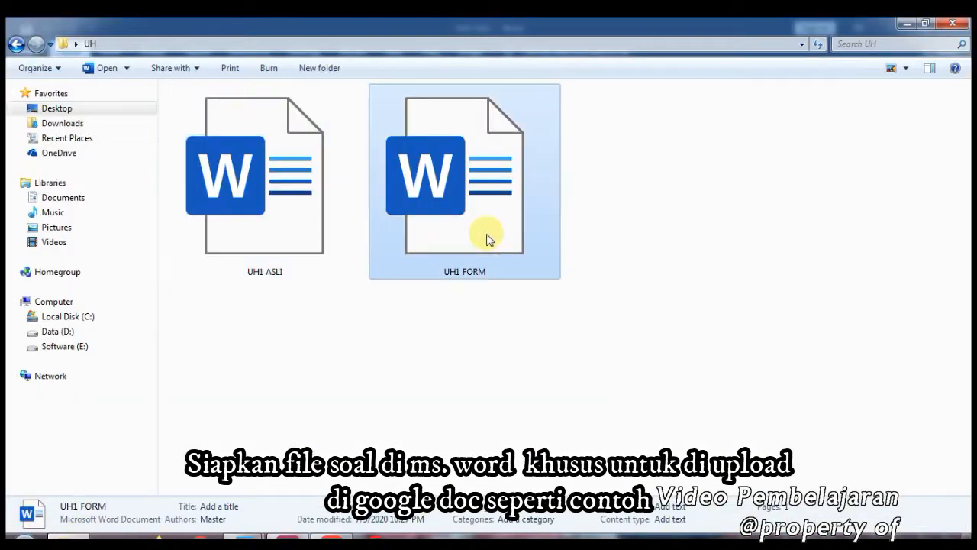
pyautogui.click(239, 539)
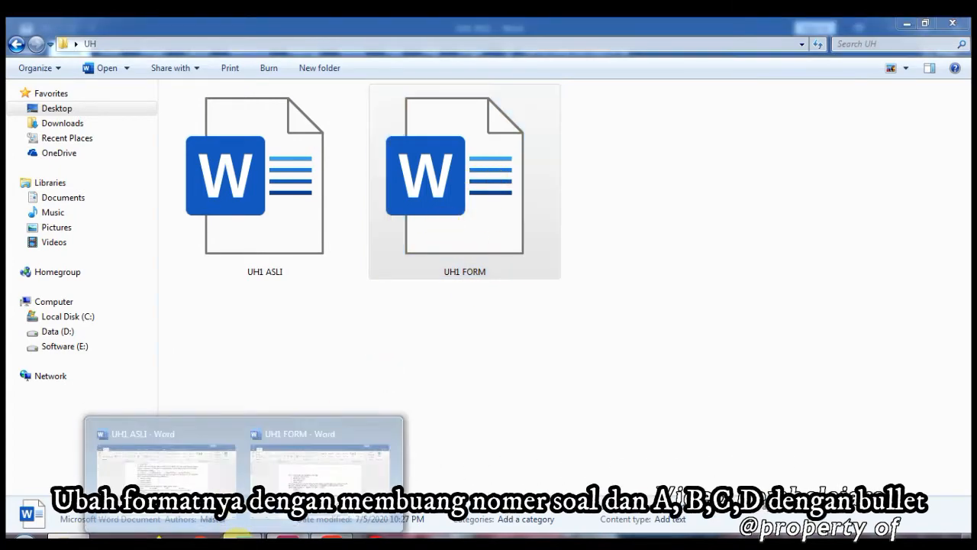
pyautogui.click(340, 489)
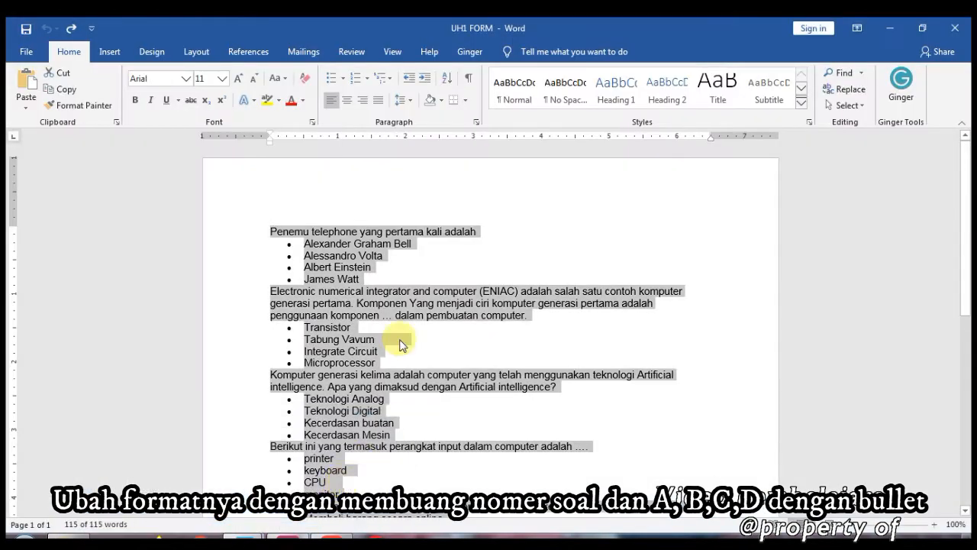
pyautogui.click(508, 244)
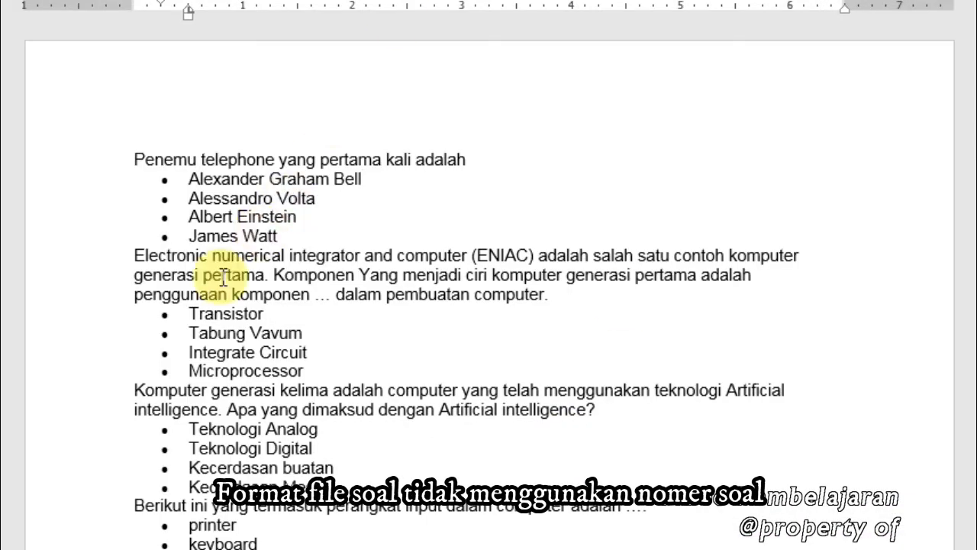
pyautogui.scroll(-4, 222, 278)
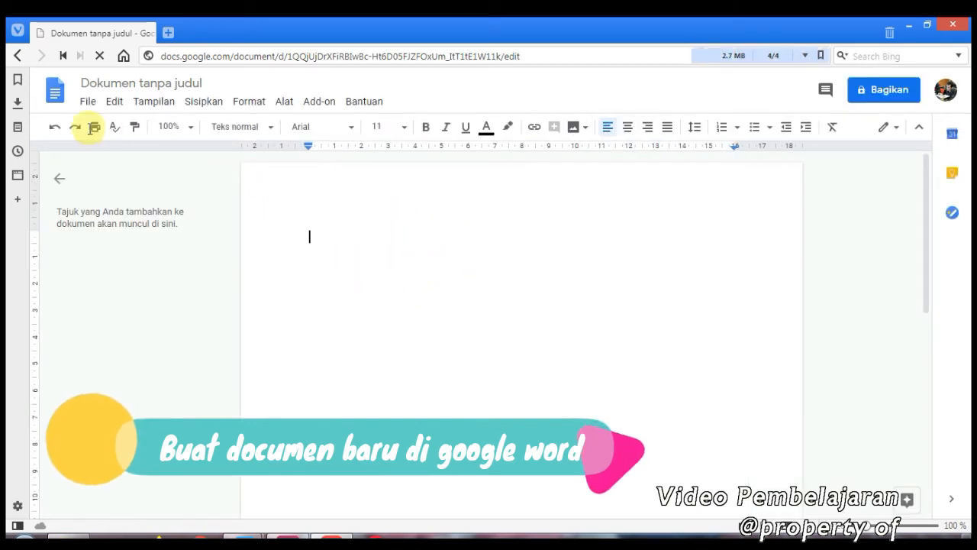
# Step: Upload the UH1 FORM Word file from the computer and open it in Google Docs
pyautogui.click(87, 103)
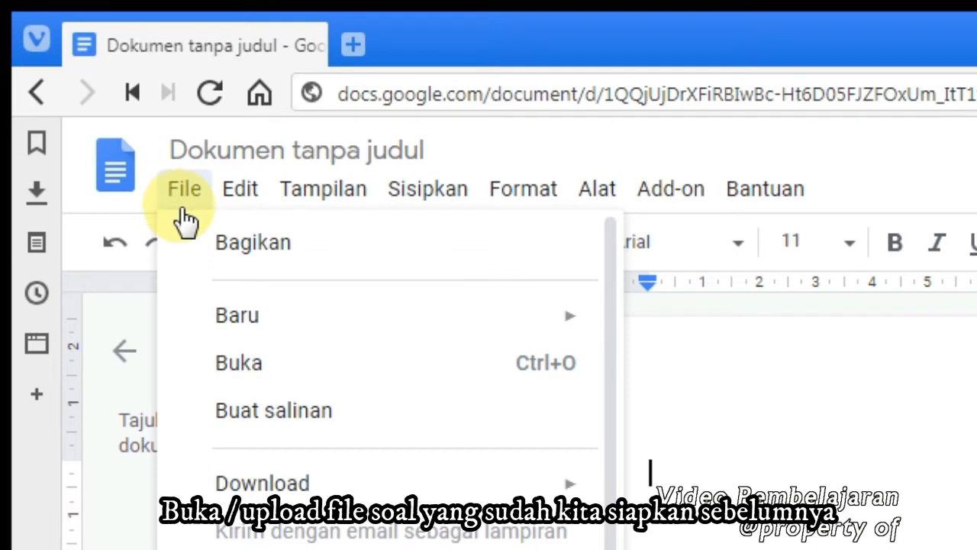
pyautogui.click(278, 372)
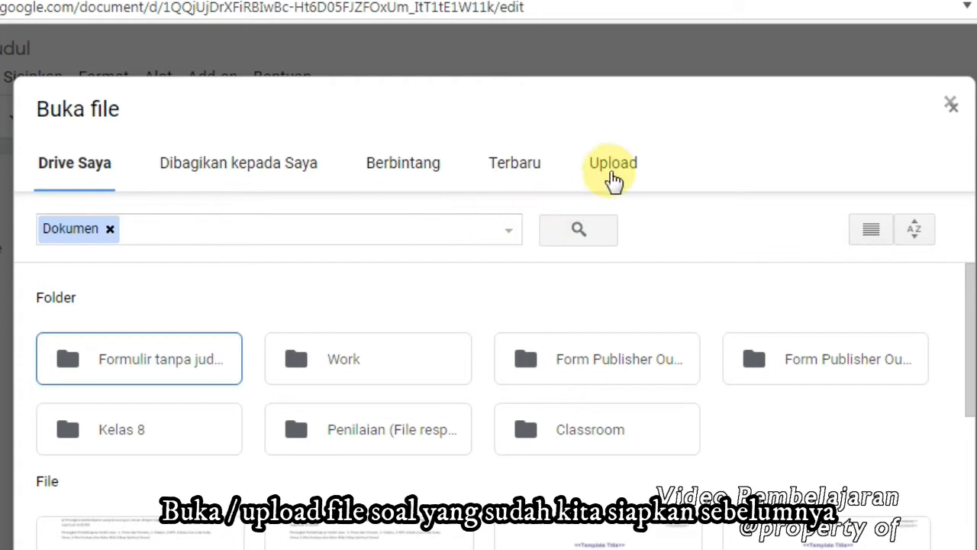
pyautogui.click(620, 168)
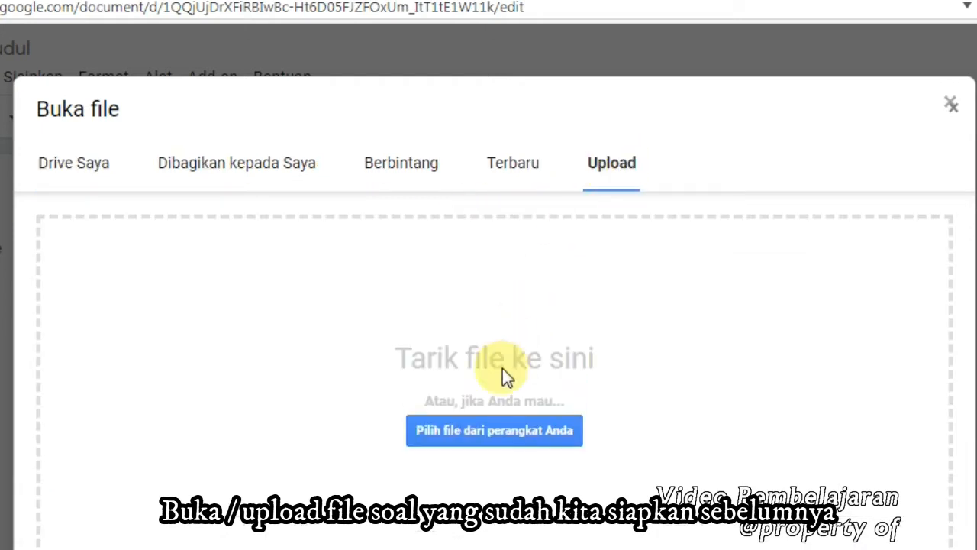
pyautogui.click(472, 429)
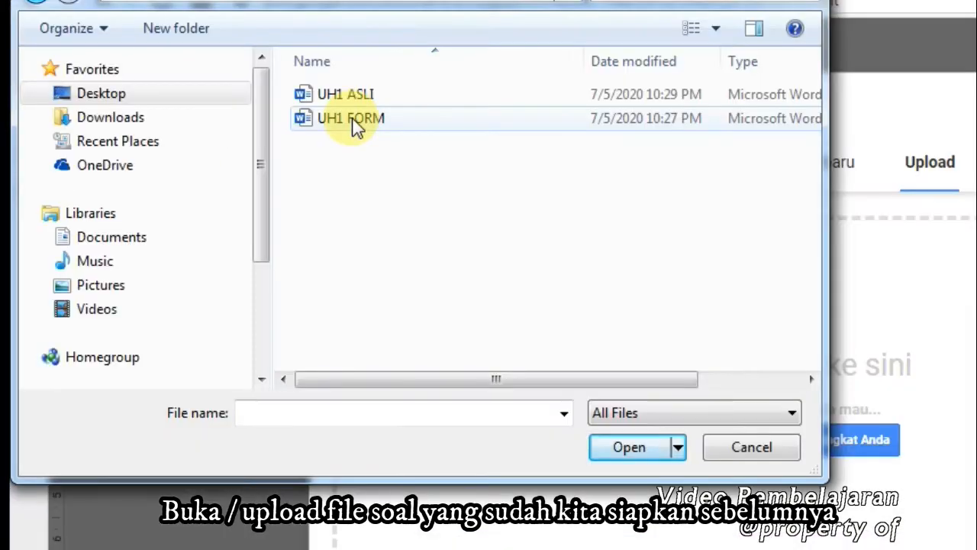
pyautogui.click(357, 128)
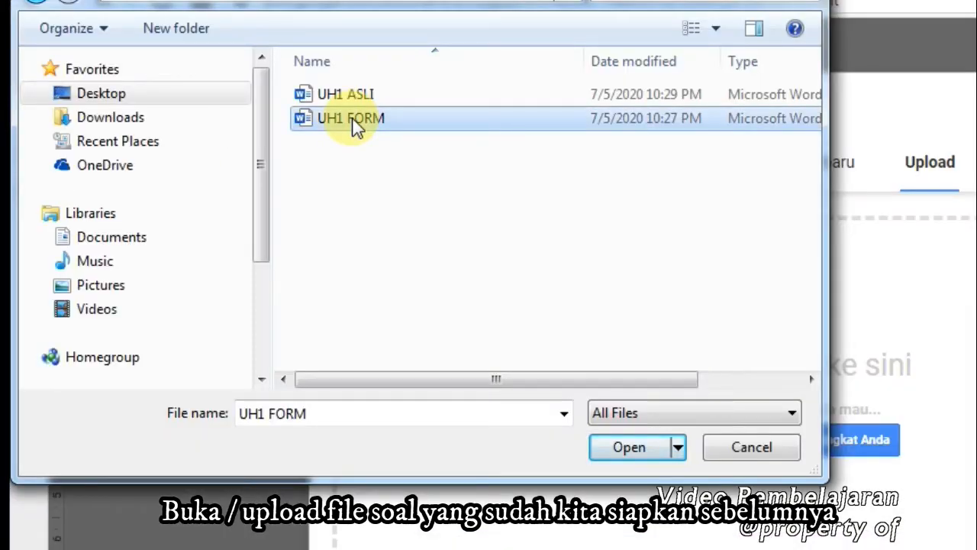
pyautogui.click(638, 446)
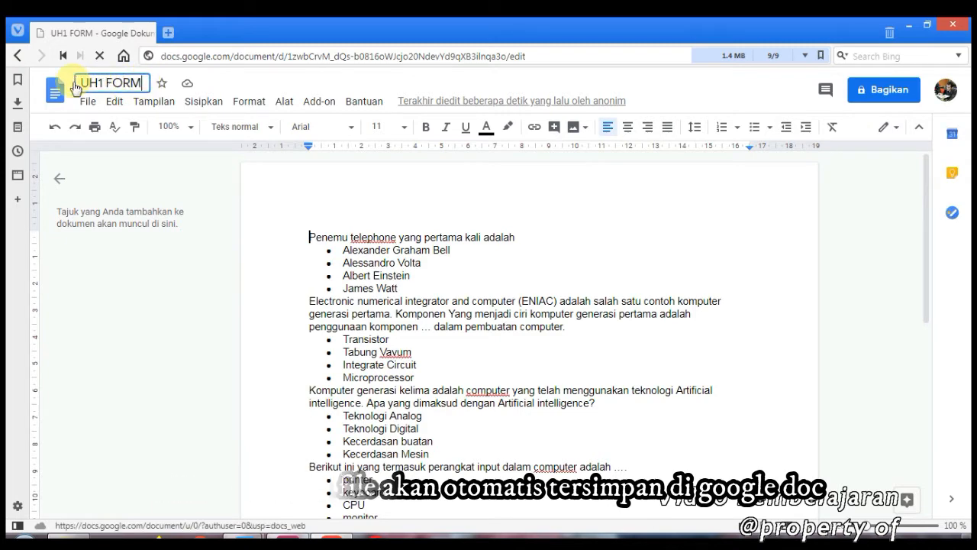
# Step: Check the uploaded document's file name and look through its questions down to the last one
pyautogui.moveTo(142, 82); pyautogui.dragTo(74, 83)
pyautogui.scroll(-4, 528, 328)
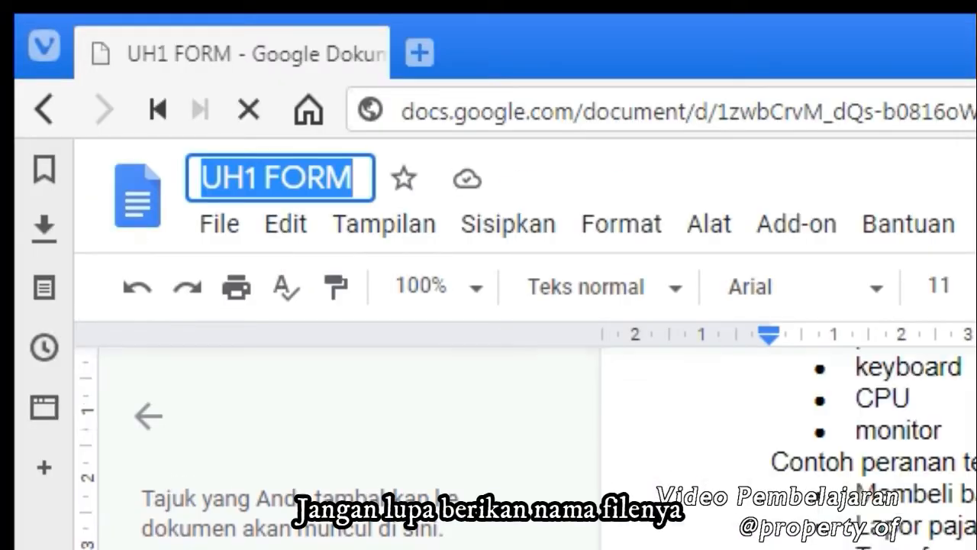
pyautogui.click(878, 450)
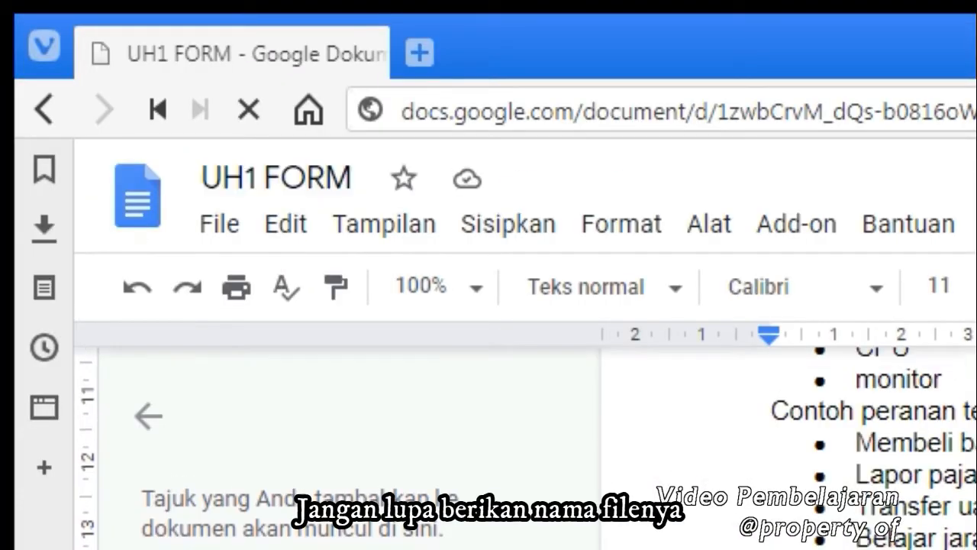
pyautogui.scroll(5, 877, 450)
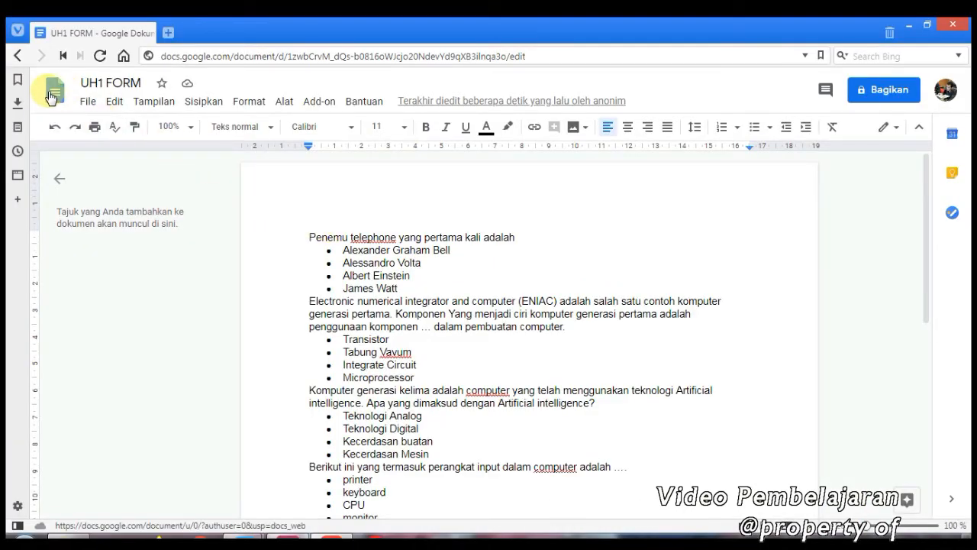
# Step: Go to the Google Docs home page, switch to Google Forms and start a new blank form
pyautogui.click(51, 96)
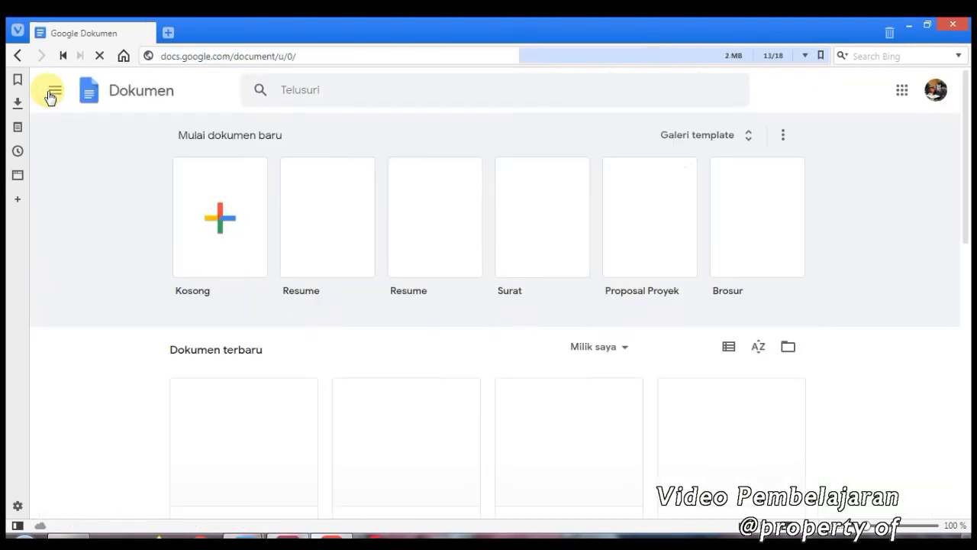
pyautogui.click(51, 97)
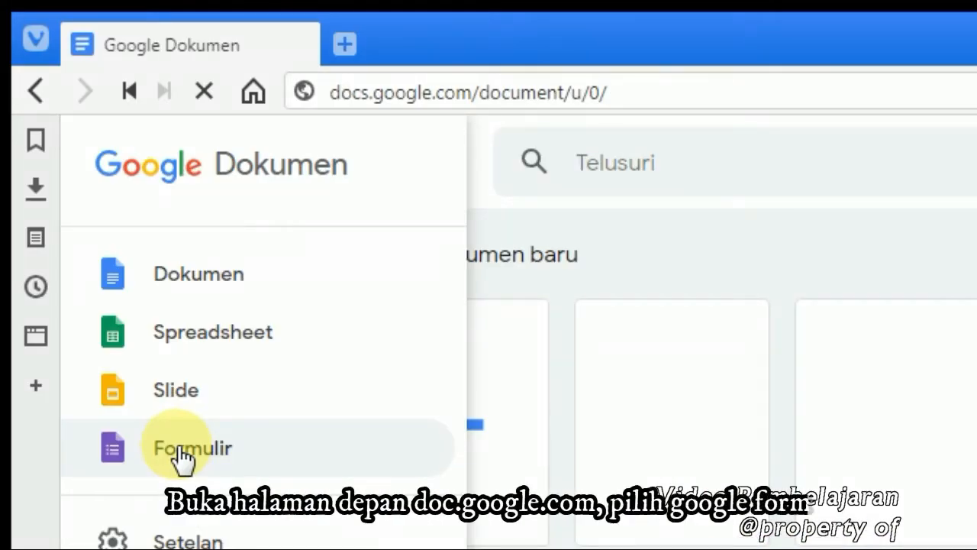
pyautogui.click(183, 457)
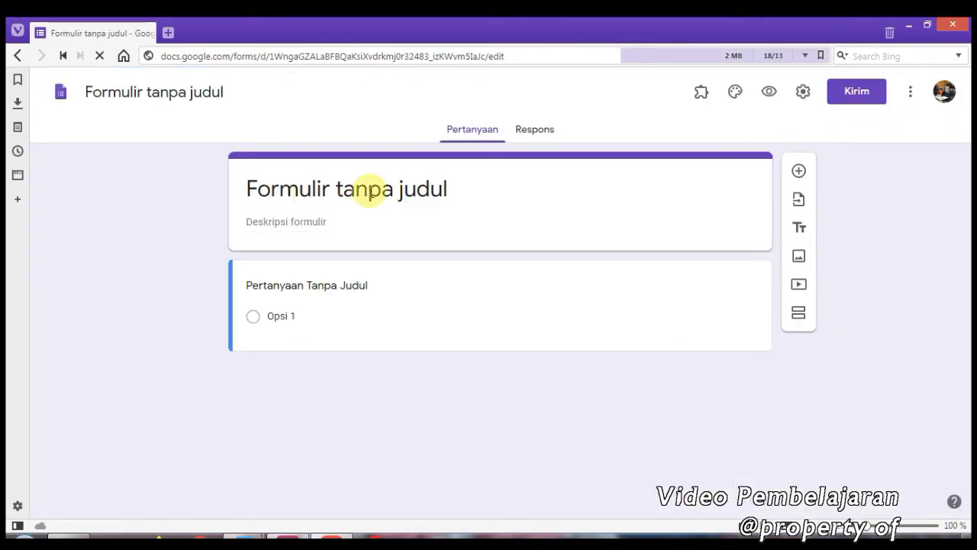
# Step: Title the form ULANGAN HARIAN 1 and delete the default untitled question
pyautogui.click(370, 192)
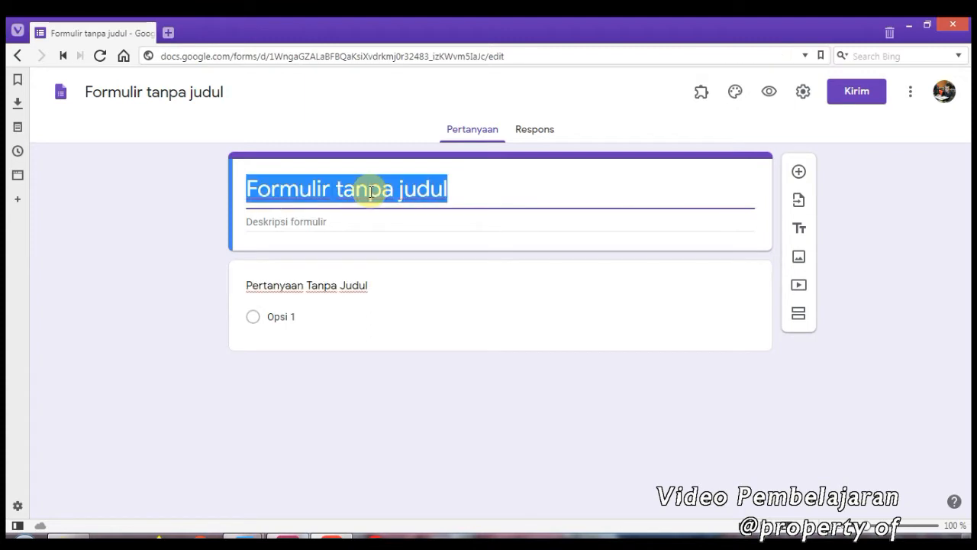
pyautogui.write('UL')
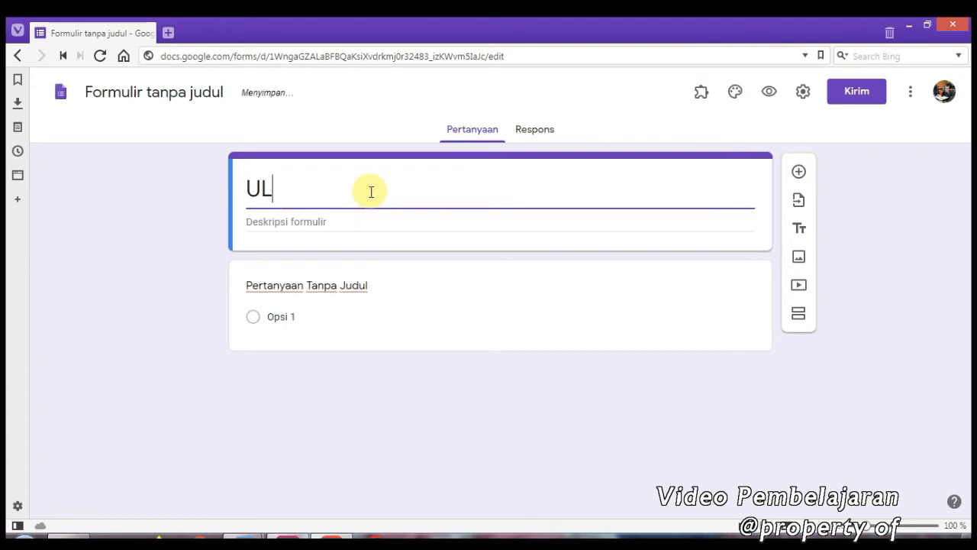
pyautogui.write('ANGAN ')
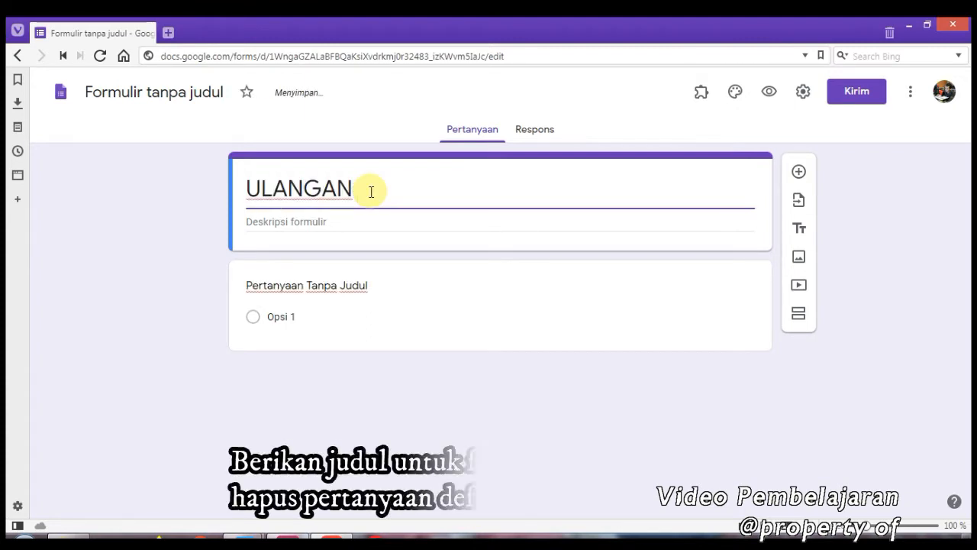
pyautogui.write('HARIAN 1')
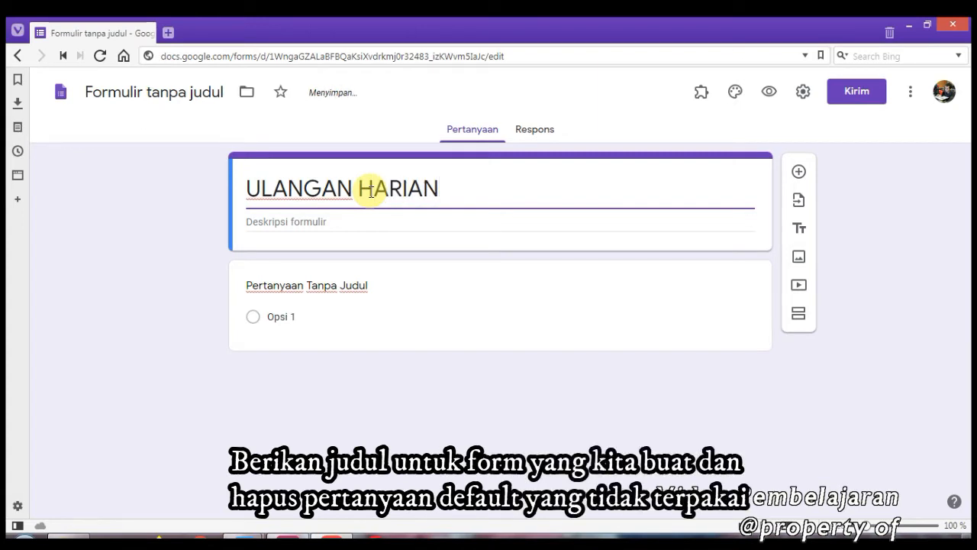
pyautogui.click(429, 337)
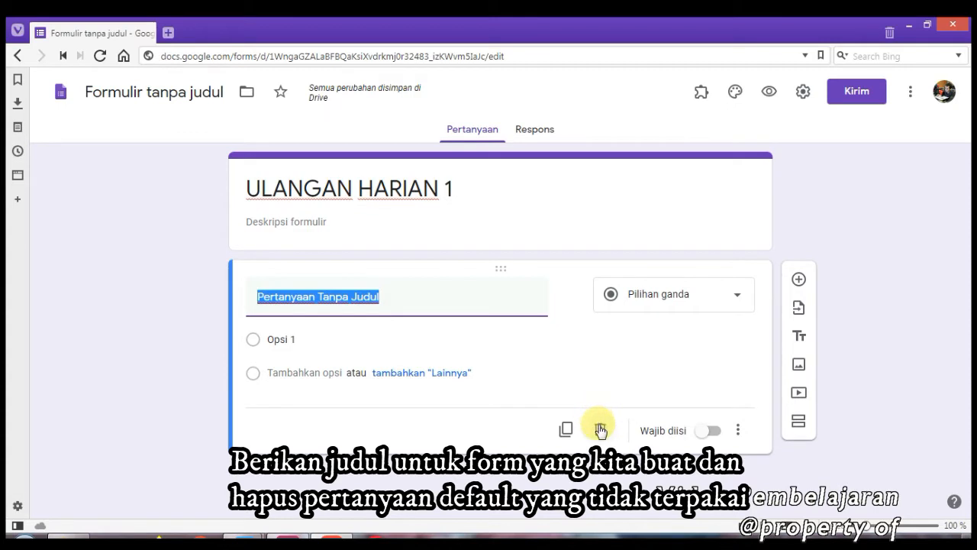
pyautogui.click(599, 429)
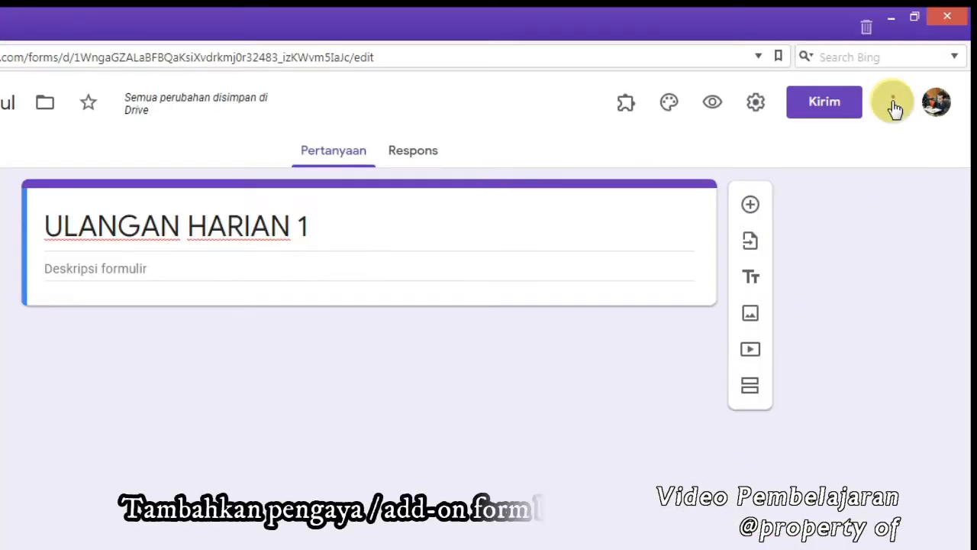
# Step: Find the Form Builder add-on in the marketplace and highlight the free monthly question import allowance in its summary
pyautogui.click(911, 93)
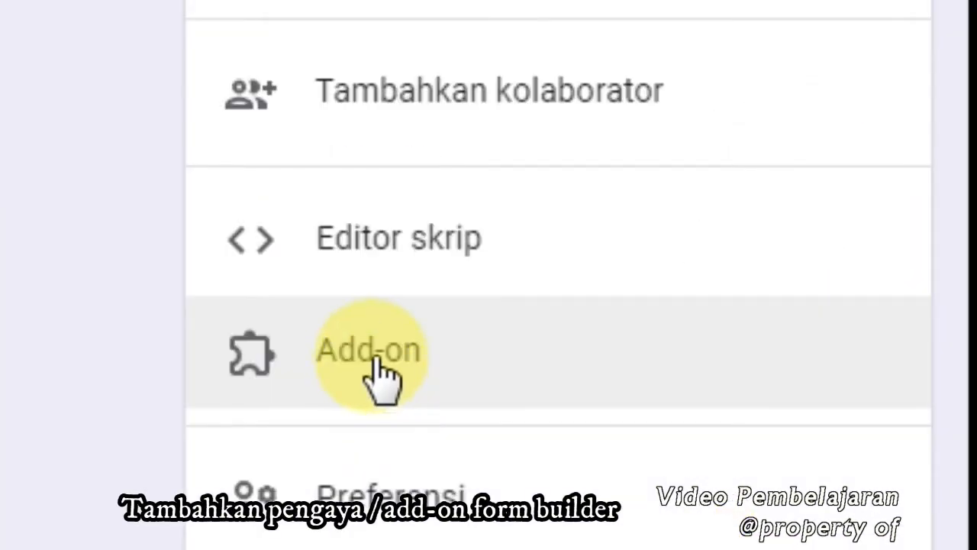
pyautogui.click(382, 374)
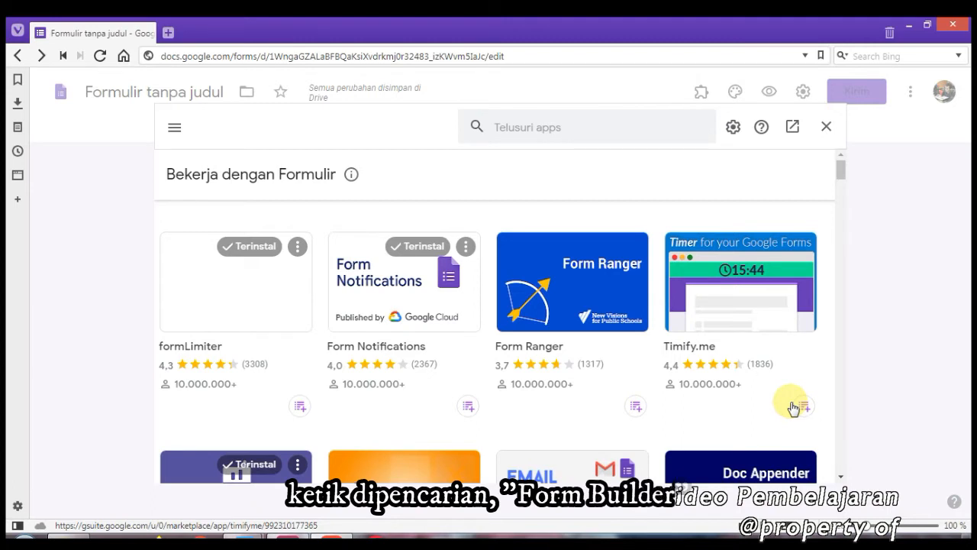
pyautogui.scroll(-1, 539, 422)
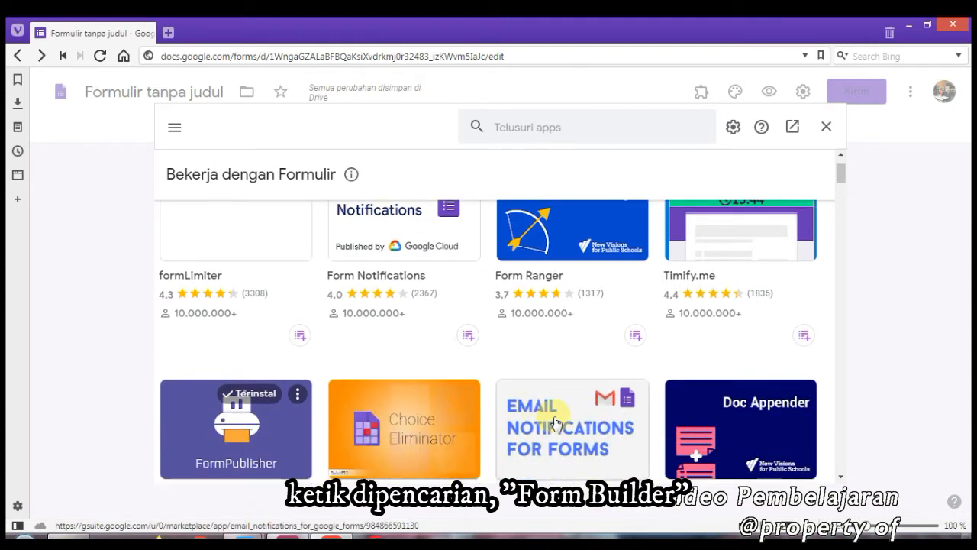
pyautogui.click(558, 127)
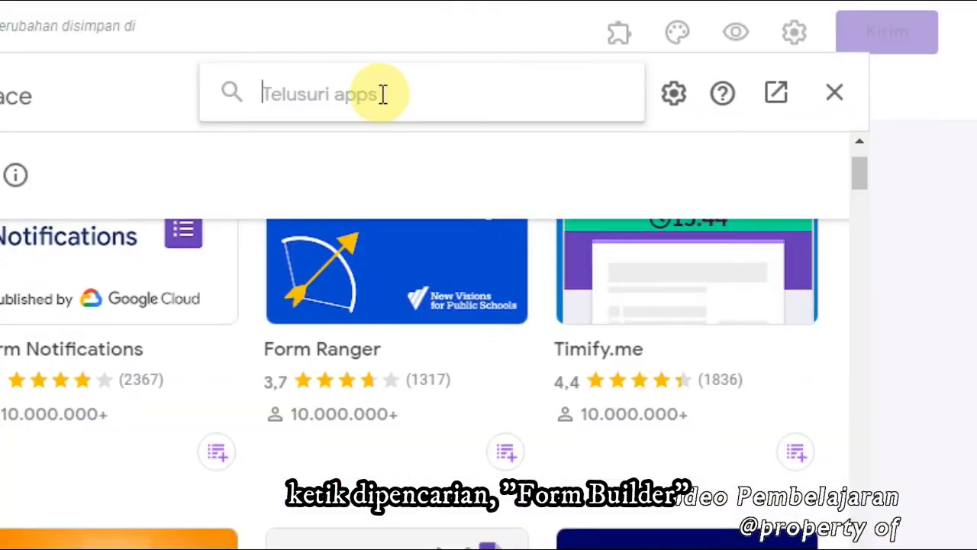
pyautogui.write('FORM')
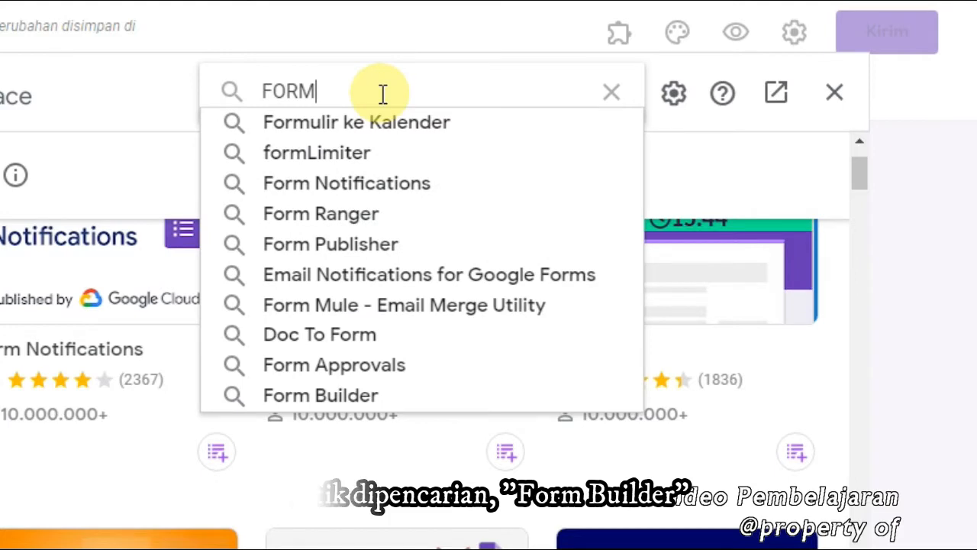
pyautogui.click(312, 395)
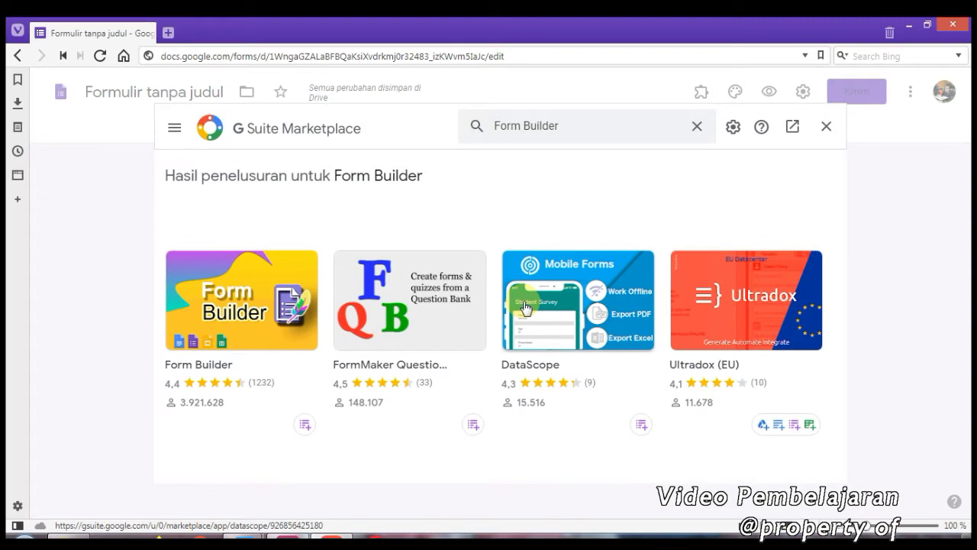
pyautogui.click(252, 304)
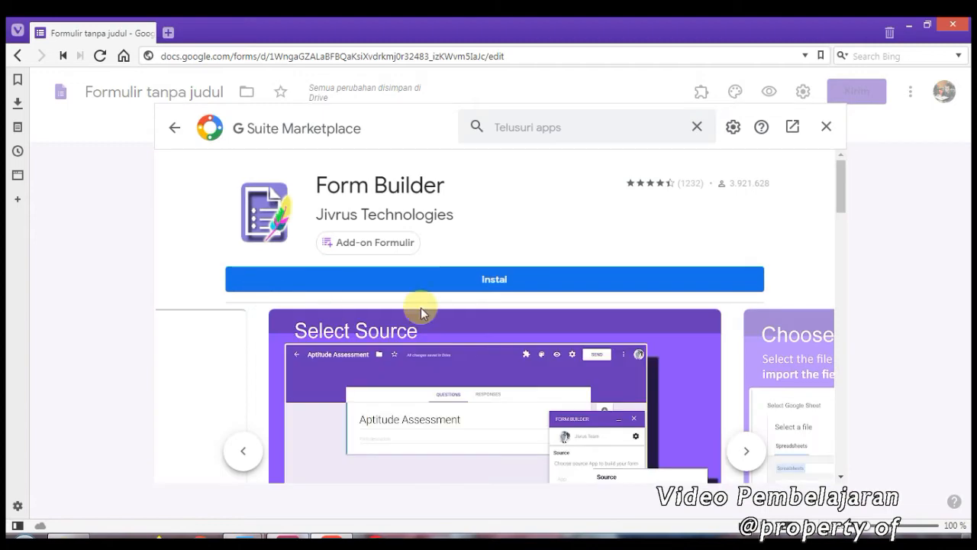
pyautogui.scroll(-5, 578, 363)
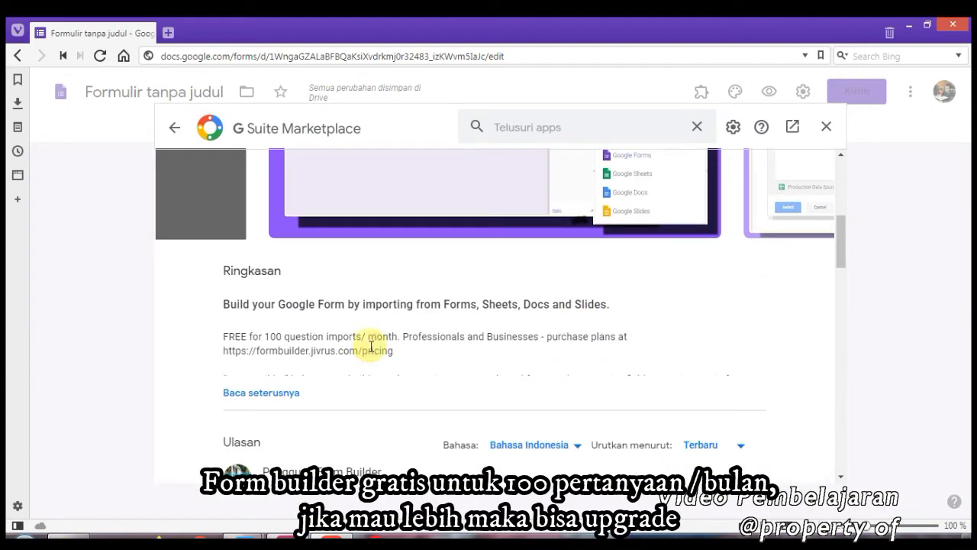
pyautogui.moveTo(222, 341); pyautogui.dragTo(392, 334)
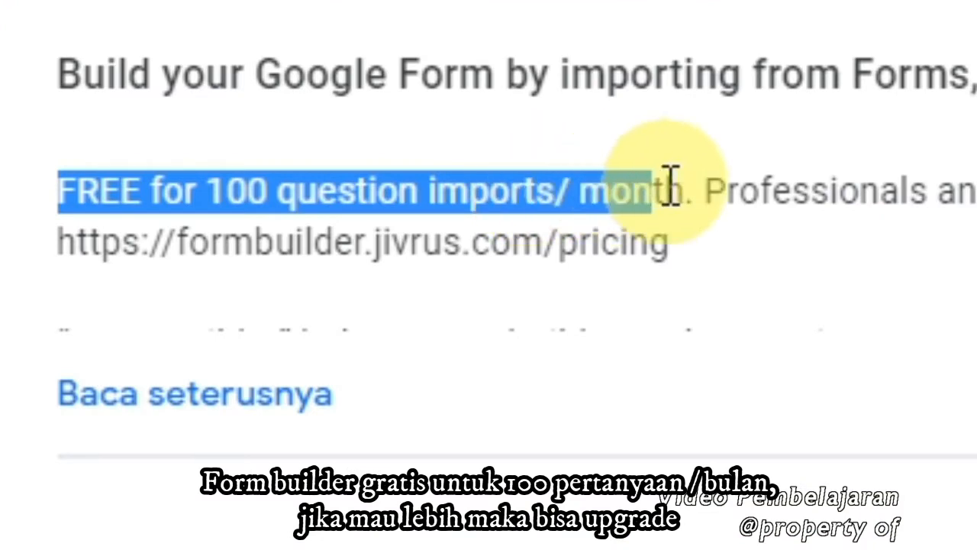
pyautogui.moveTo(670, 185); pyautogui.dragTo(709, 186)
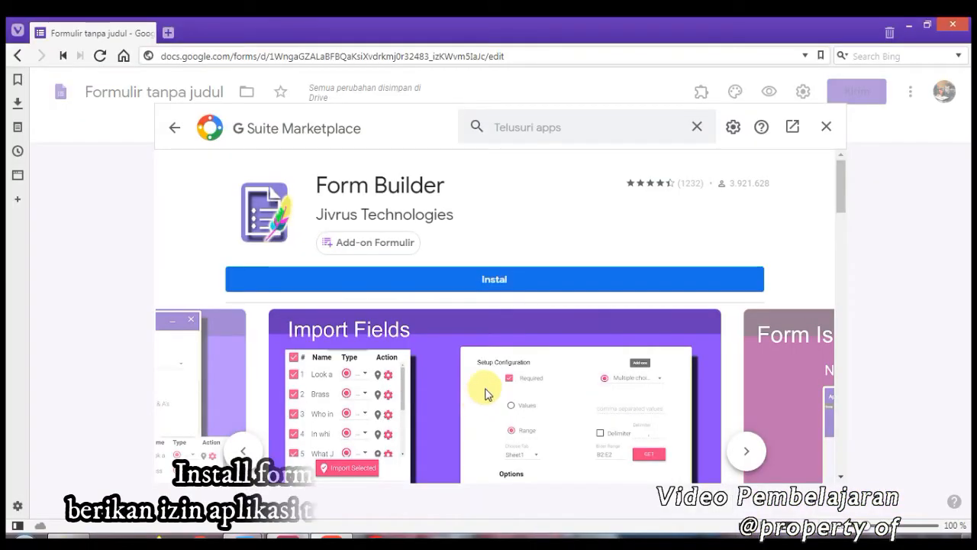
# Step: Install Form Builder with the existing Google account, allow its requested permissions and close the marketplace
pyautogui.click(493, 279)
pyautogui.click(569, 377)
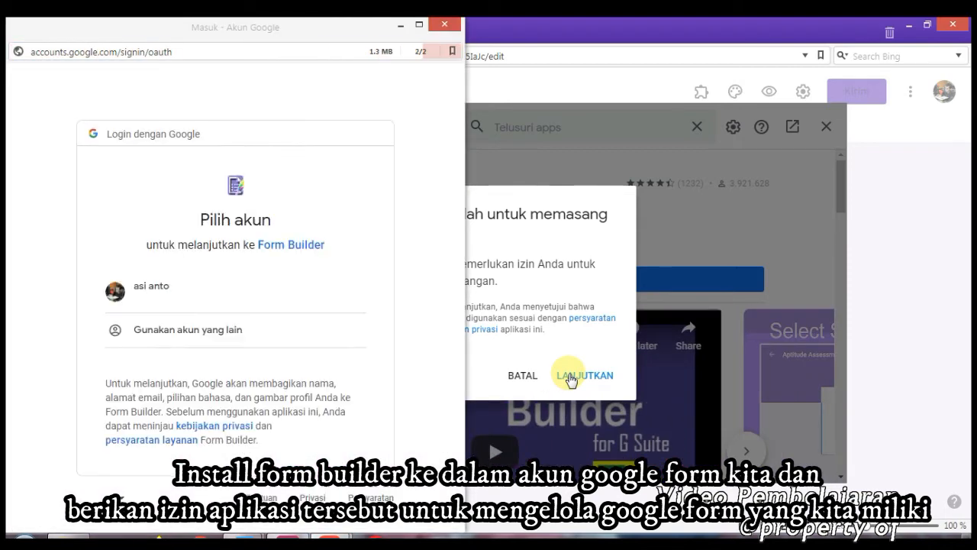
pyautogui.click(182, 294)
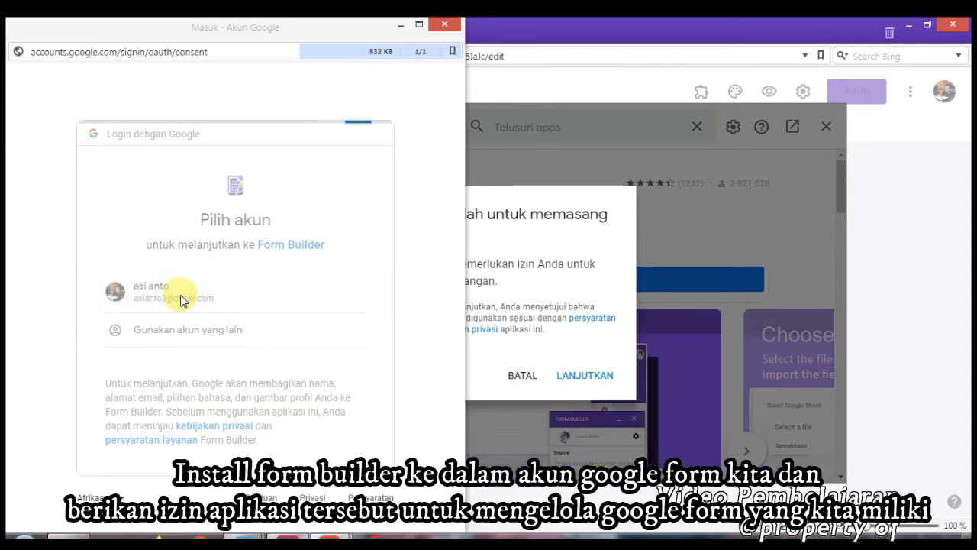
pyautogui.scroll(-6, 319, 326)
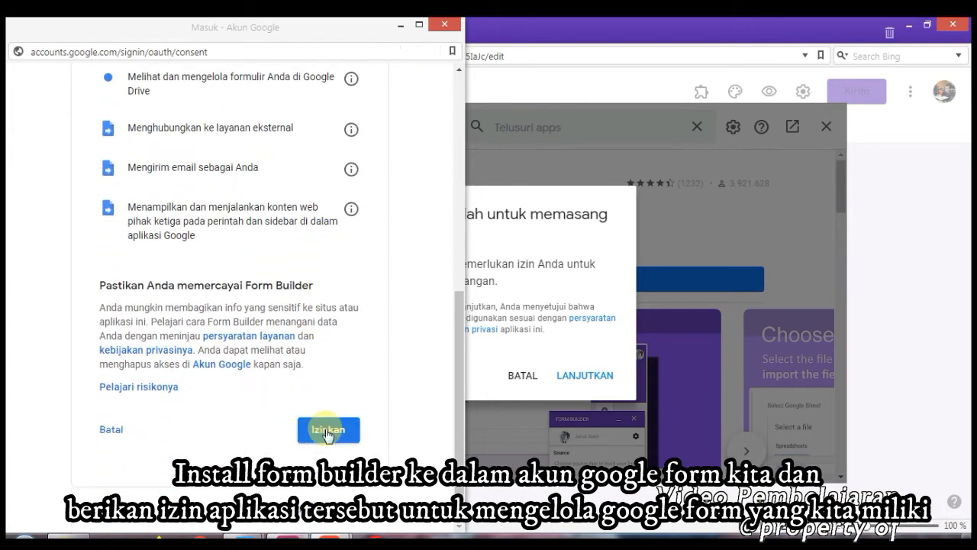
pyautogui.click(320, 430)
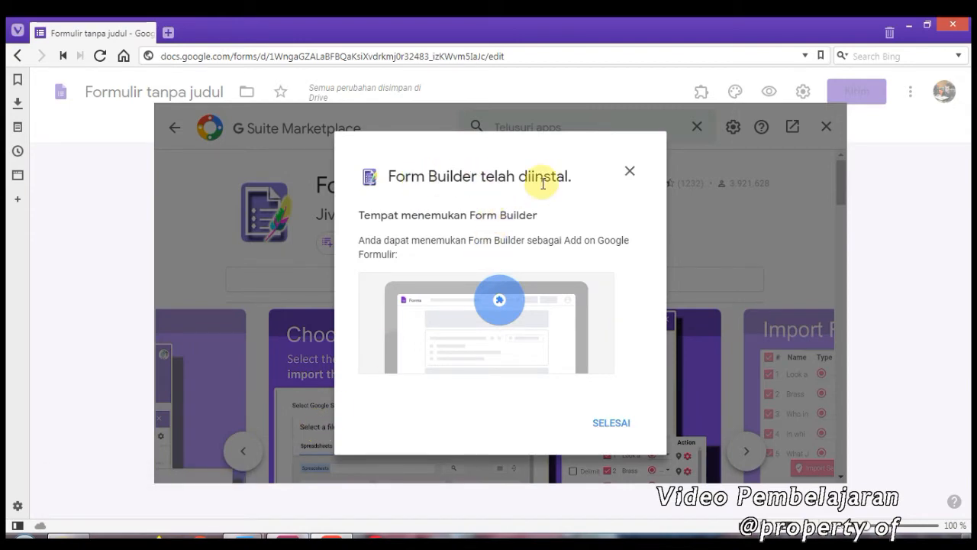
pyautogui.click(612, 425)
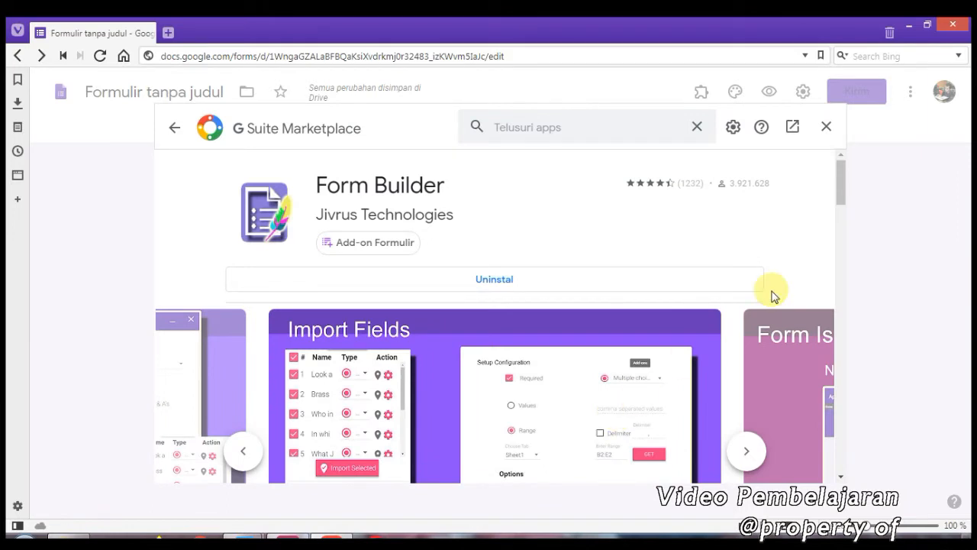
pyautogui.click(826, 127)
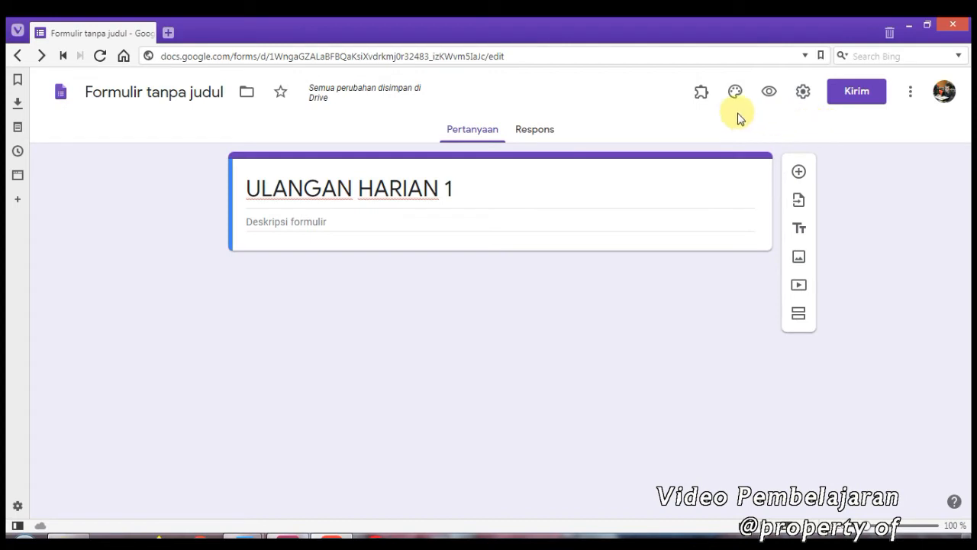
# Step: Start the Form Builder add-on for the ULANGAN HARIAN 1 form
pyautogui.click(702, 95)
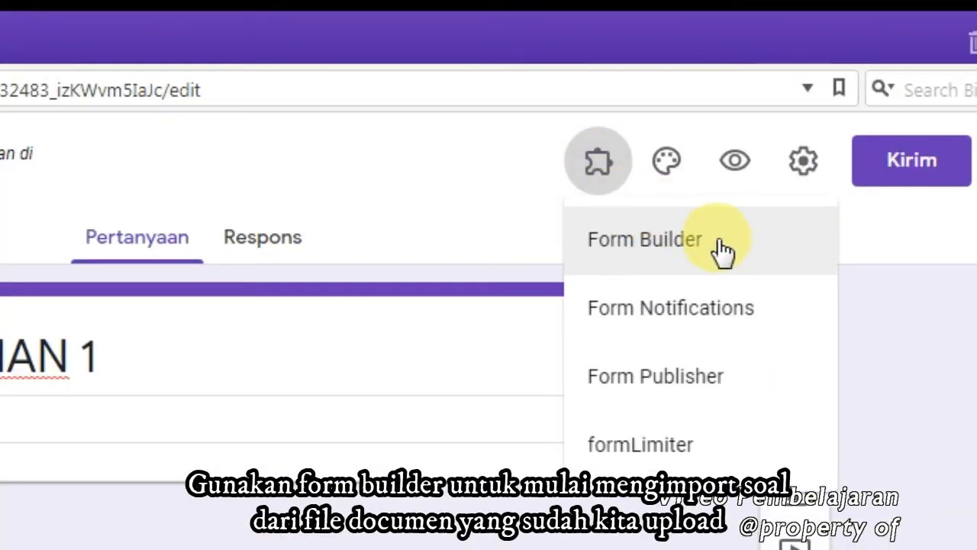
pyautogui.click(678, 245)
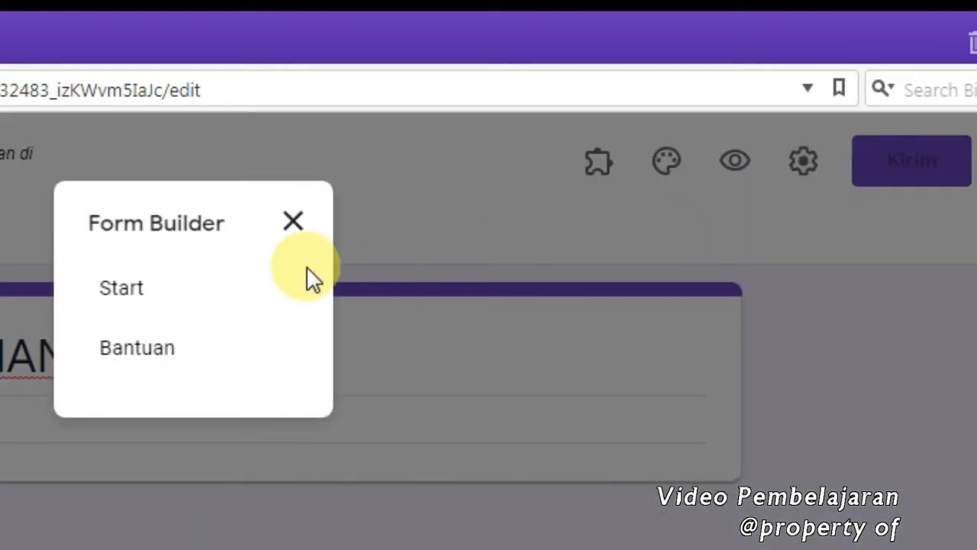
pyautogui.click(135, 292)
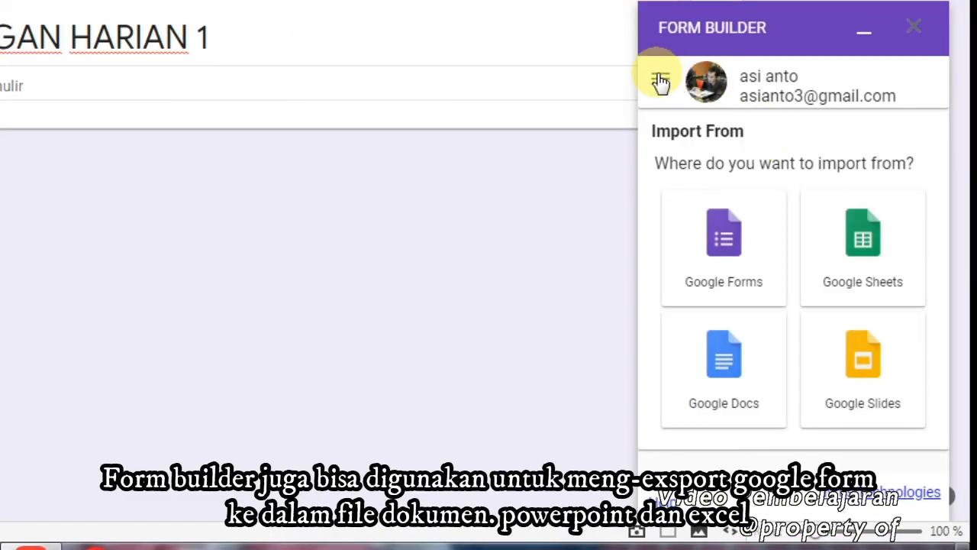
# Step: Check which apps Form Builder can export the form to, and return to its import home page
pyautogui.click(660, 81)
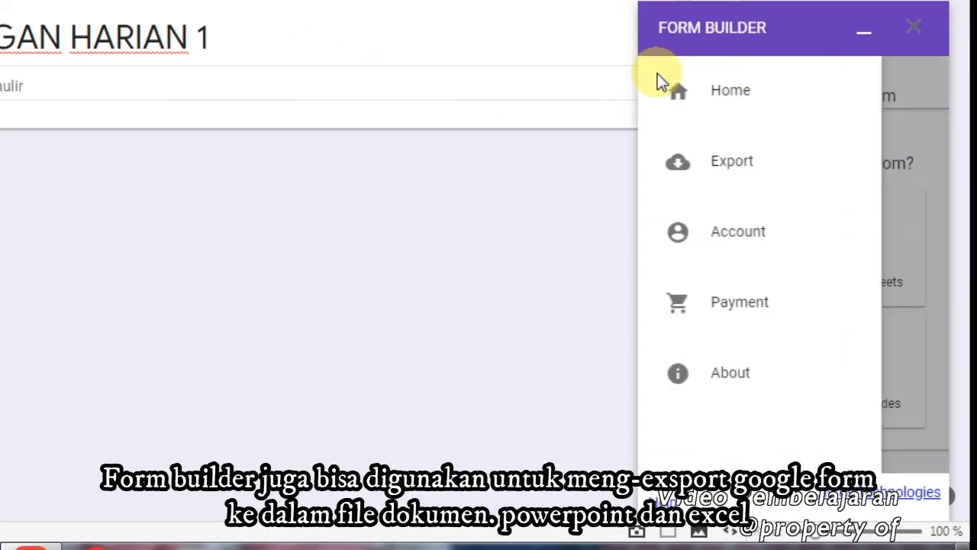
pyautogui.click(784, 183)
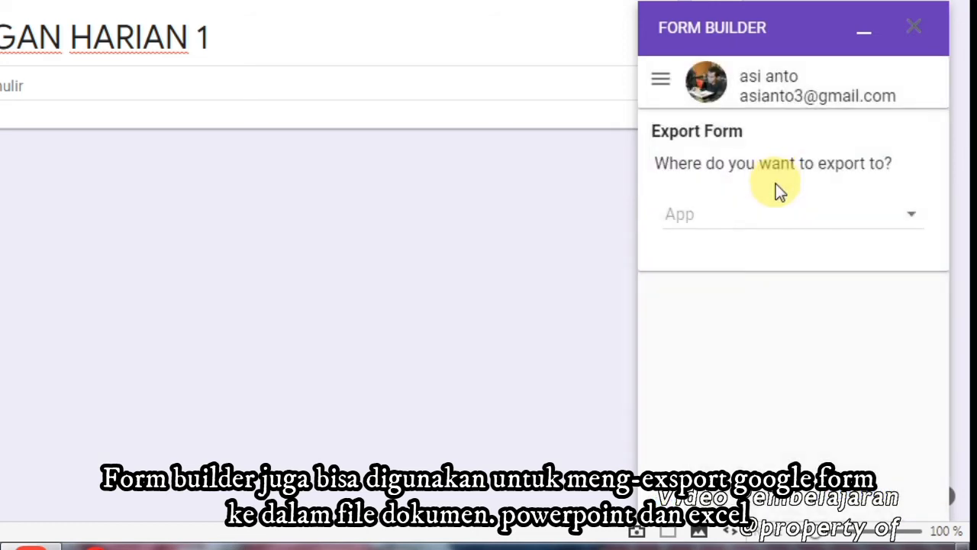
pyautogui.click(910, 220)
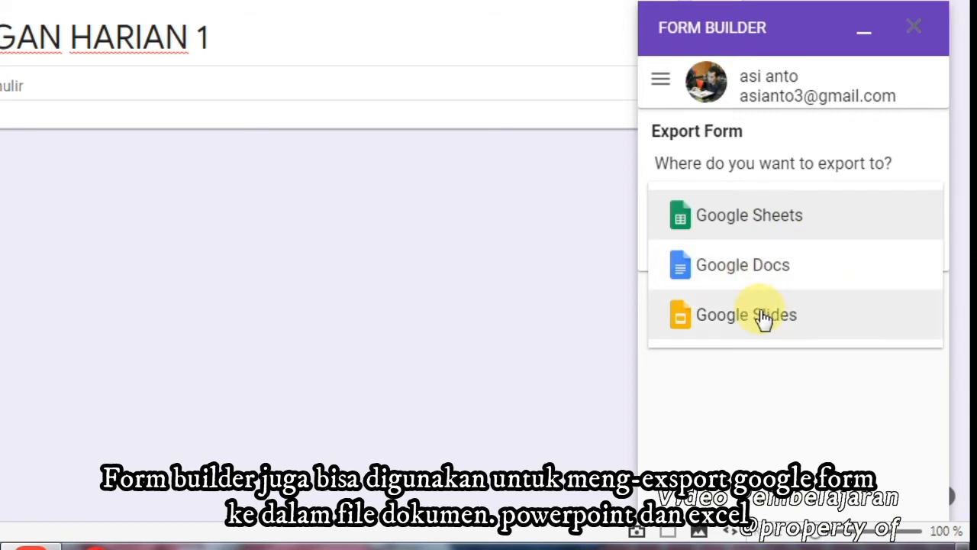
pyautogui.click(663, 79)
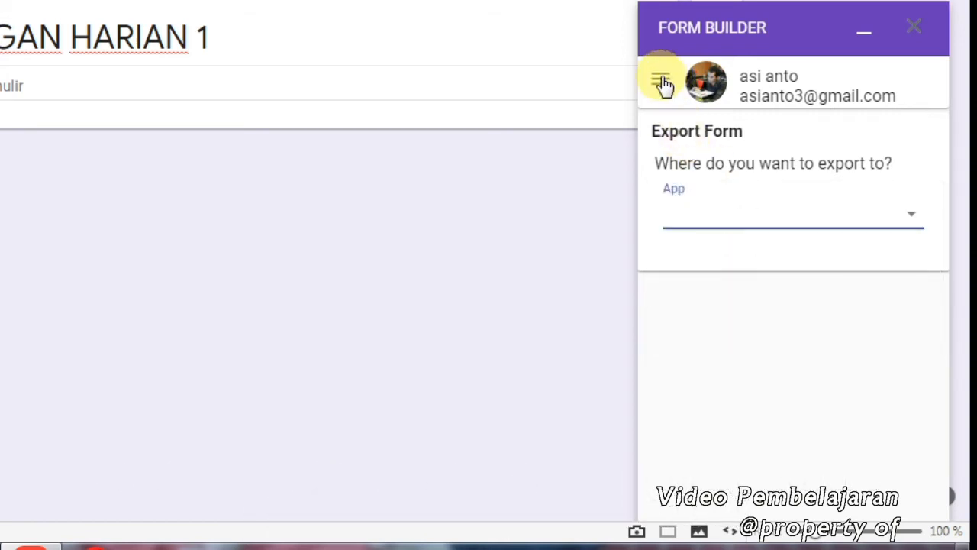
pyautogui.click(661, 81)
pyautogui.click(734, 93)
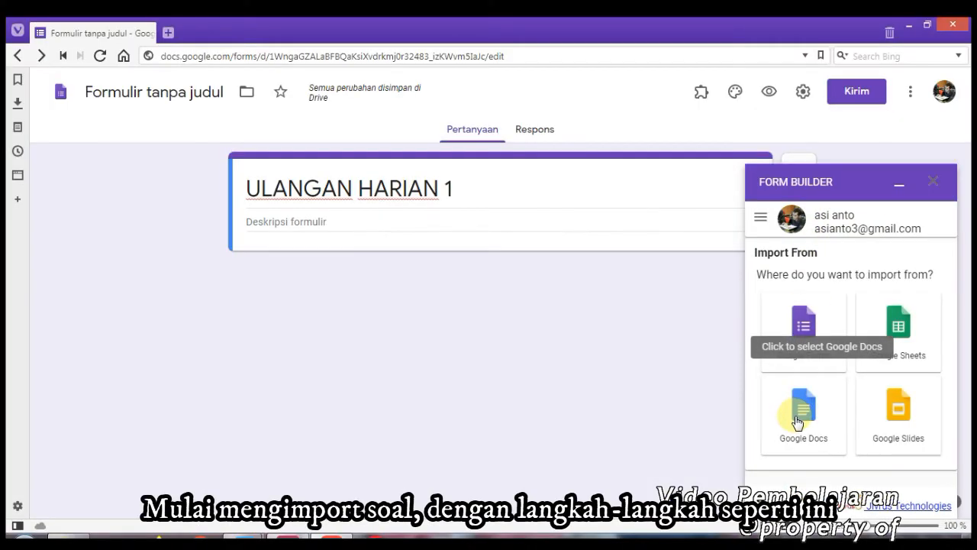
# Step: Choose Google Docs as the import source and load the UH1 FORM document
pyautogui.click(801, 424)
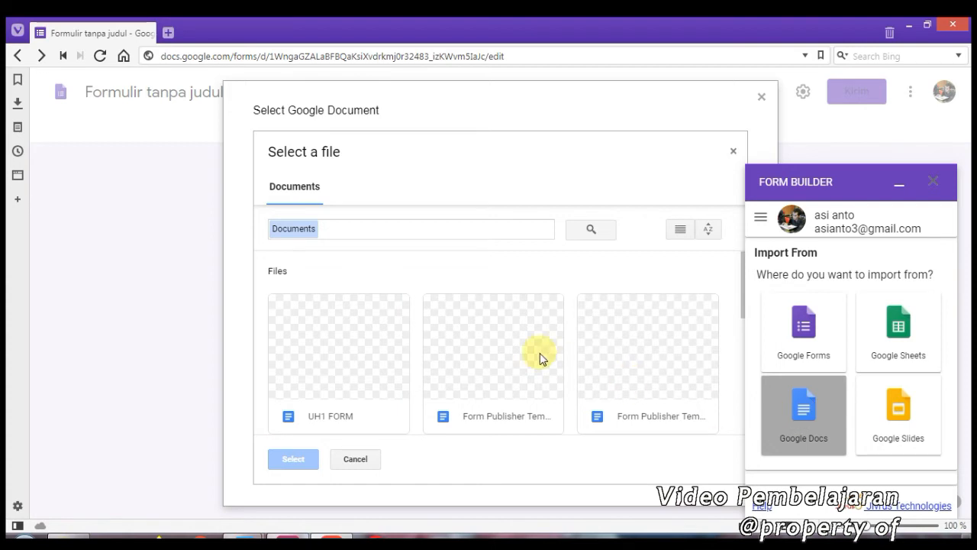
pyautogui.click(334, 367)
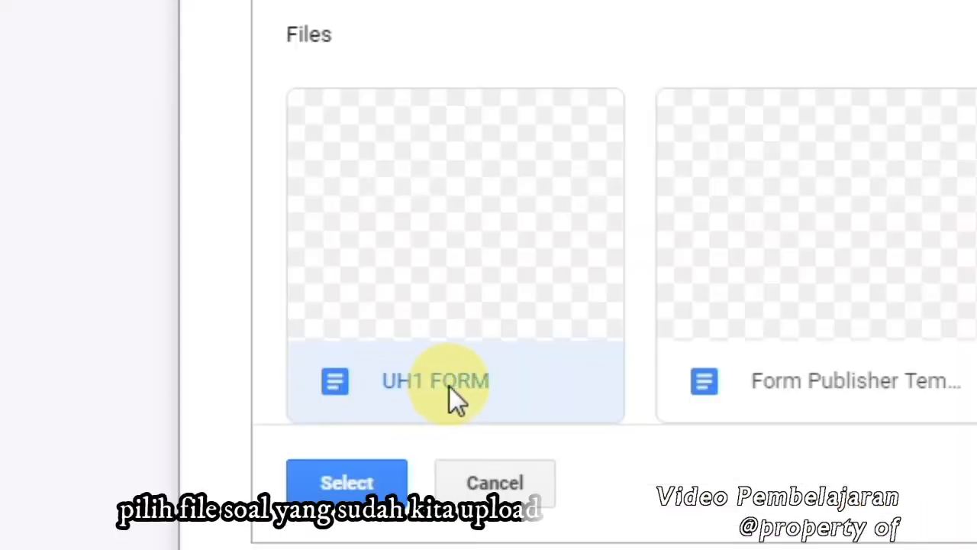
pyautogui.click(342, 481)
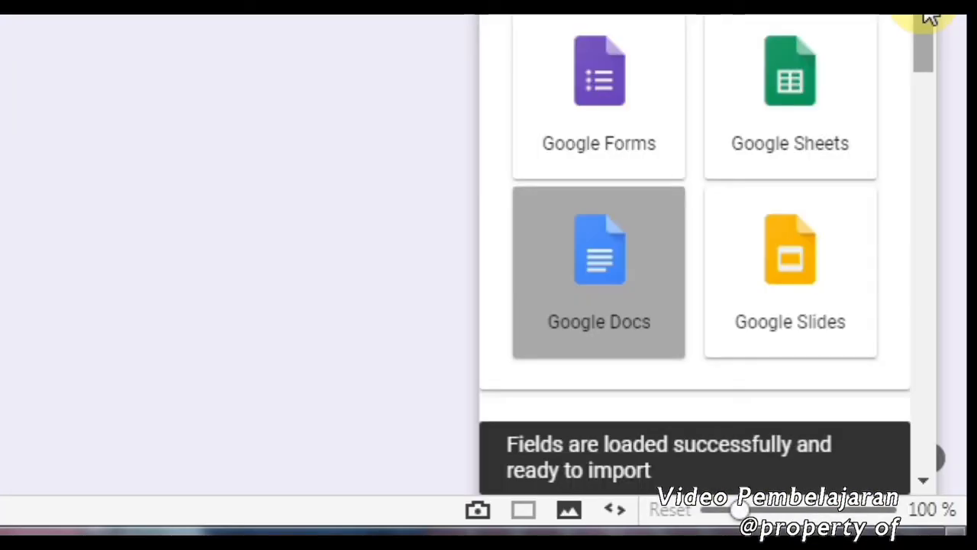
# Step: Review the import settings, import all five selected questions into the form and look through them down to the last one
pyautogui.moveTo(951, 296); pyautogui.dragTo(951, 343)
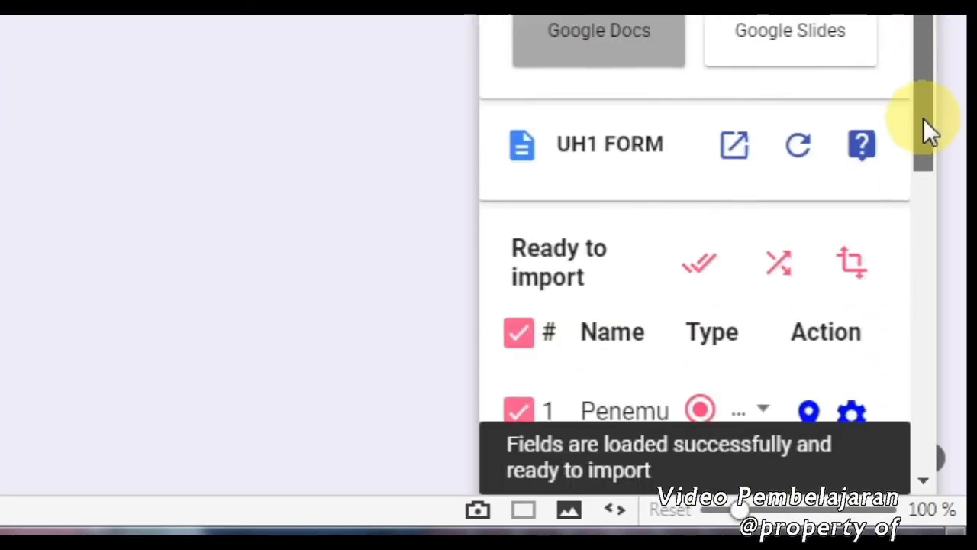
pyautogui.moveTo(923, 118); pyautogui.dragTo(929, 316)
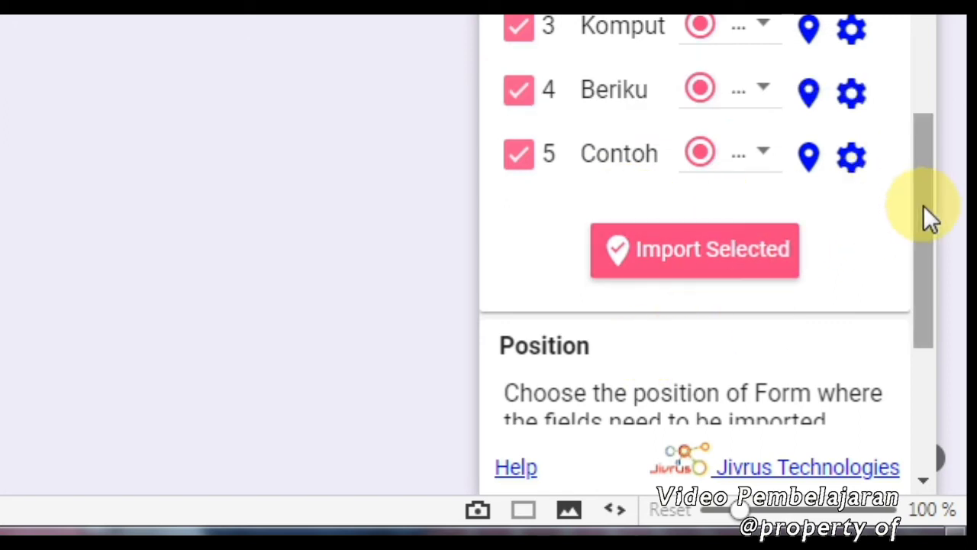
pyautogui.moveTo(924, 216); pyautogui.dragTo(897, 377)
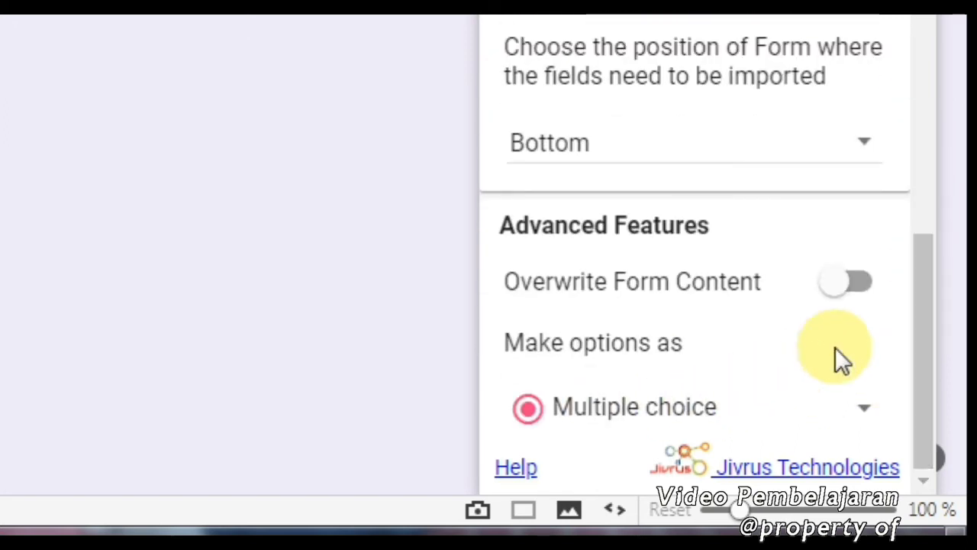
pyautogui.moveTo(928, 277); pyautogui.dragTo(927, 168)
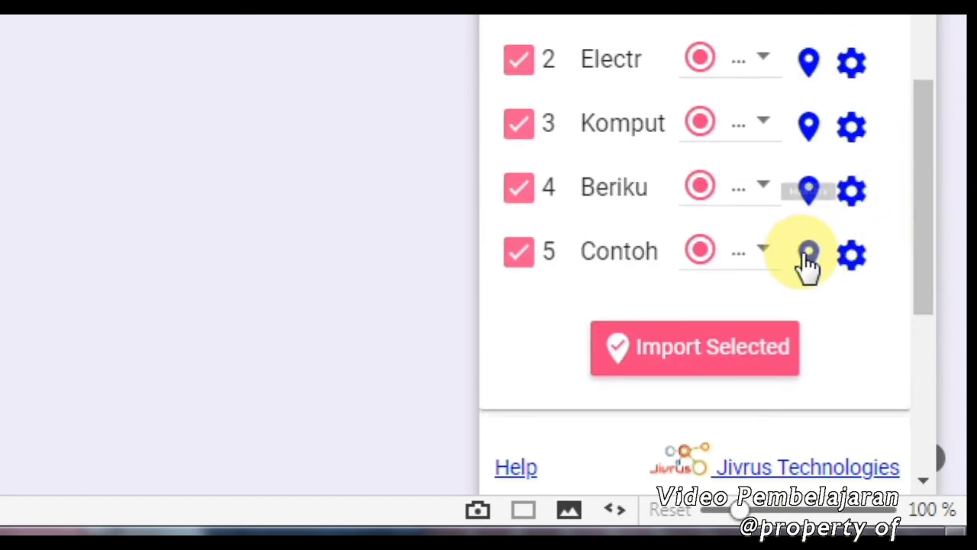
pyautogui.click(682, 353)
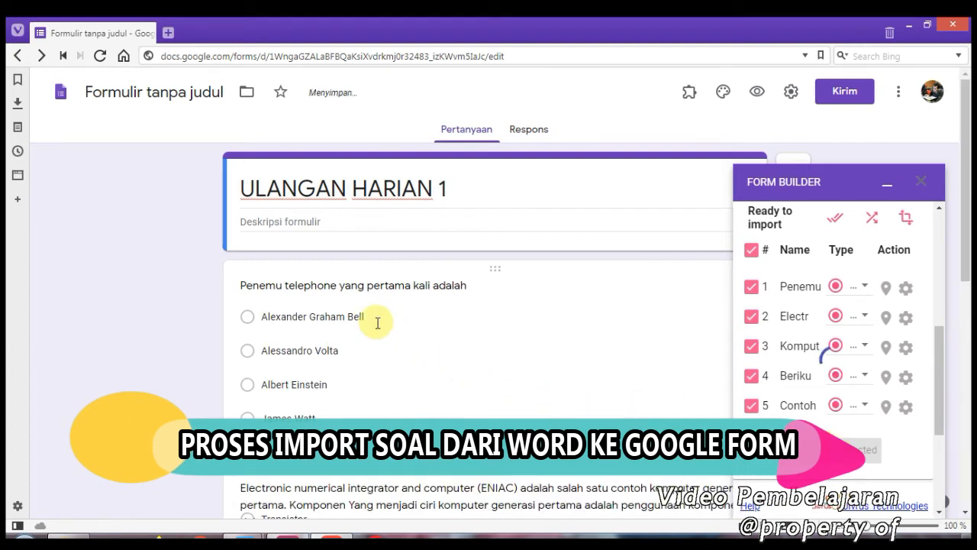
pyautogui.scroll(-6, 504, 302)
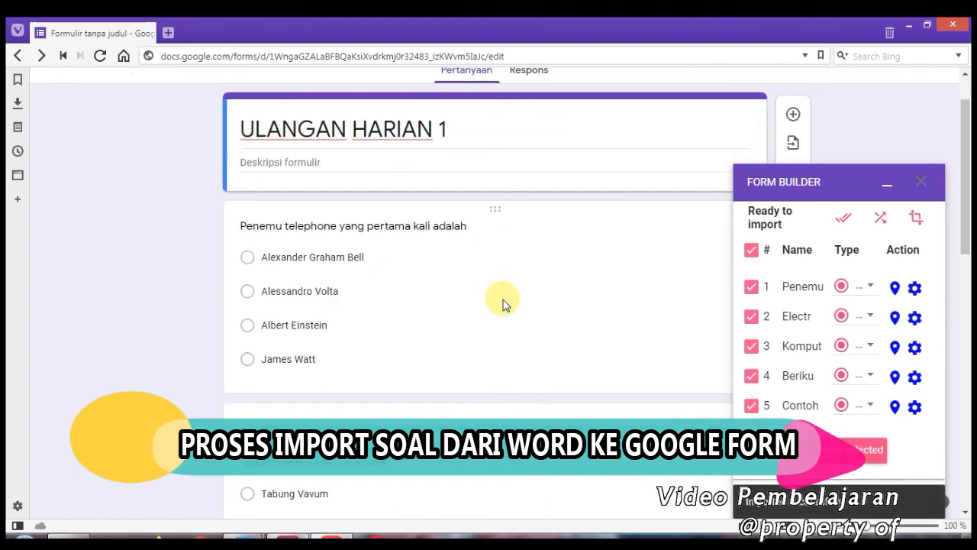
pyautogui.scroll(-4, 502, 300)
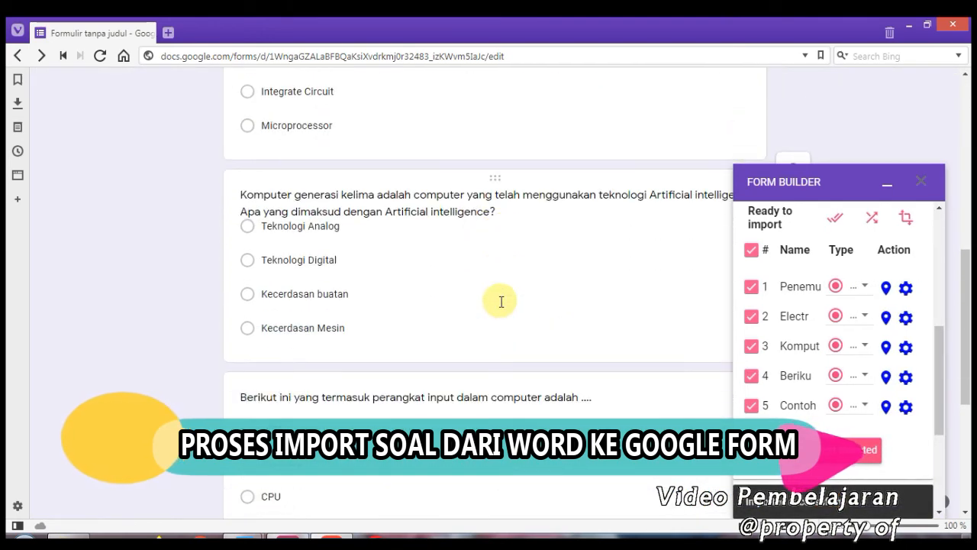
pyautogui.scroll(-1, 501, 302)
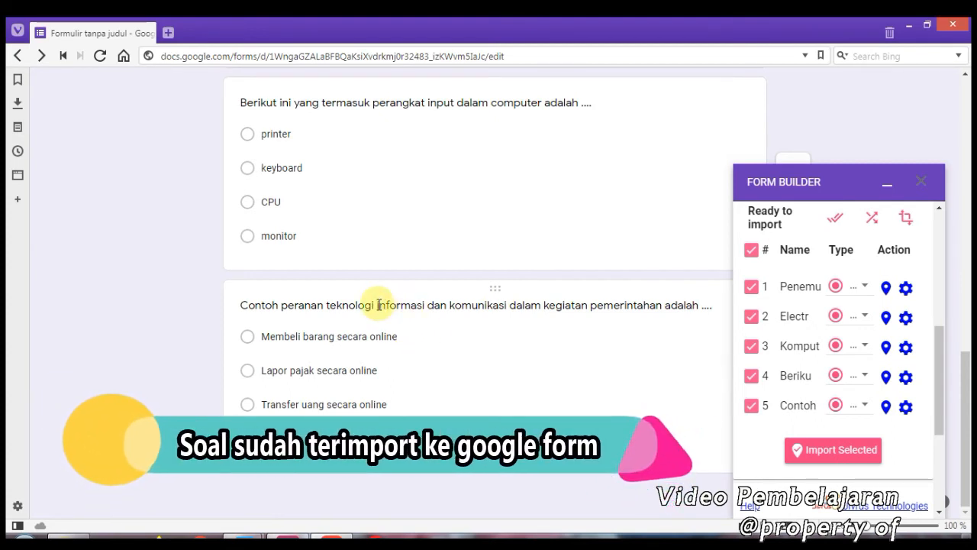
# Step: Return to the start of the form and close the Form Builder add-on
pyautogui.scroll(6, 462, 246)
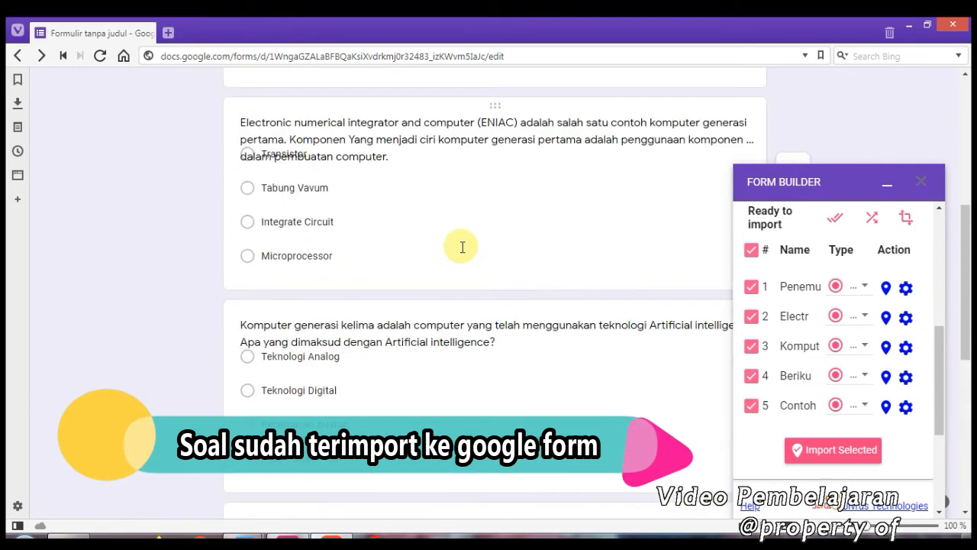
pyautogui.scroll(5, 463, 246)
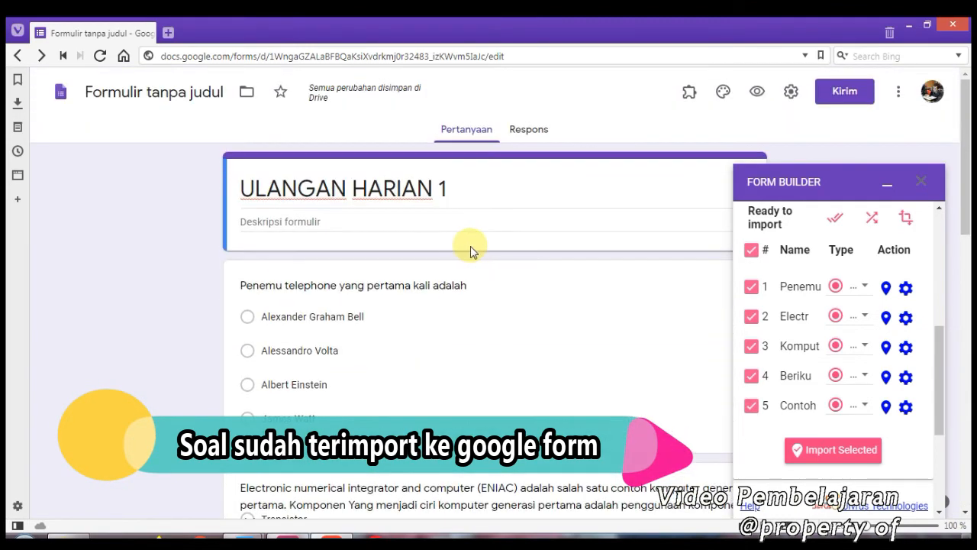
pyautogui.click(922, 185)
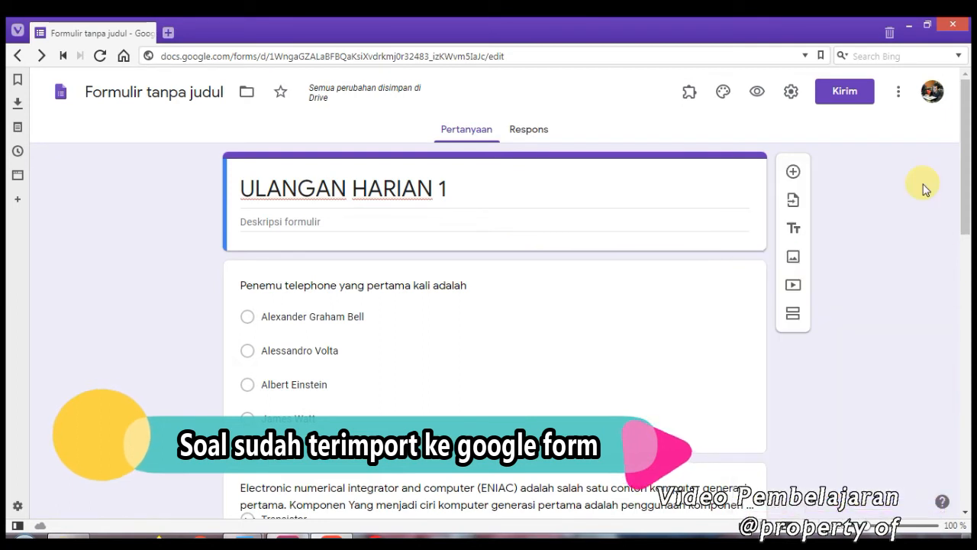
# Step: In the form settings, limit respondents to 1 response and turn on shuffling of the question order
pyautogui.click(413, 357)
pyautogui.click(791, 90)
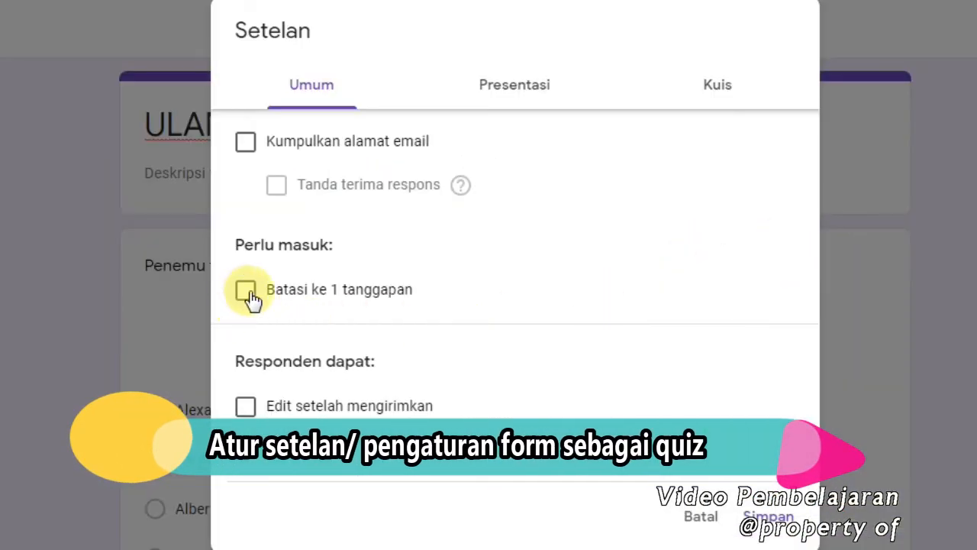
pyautogui.click(247, 294)
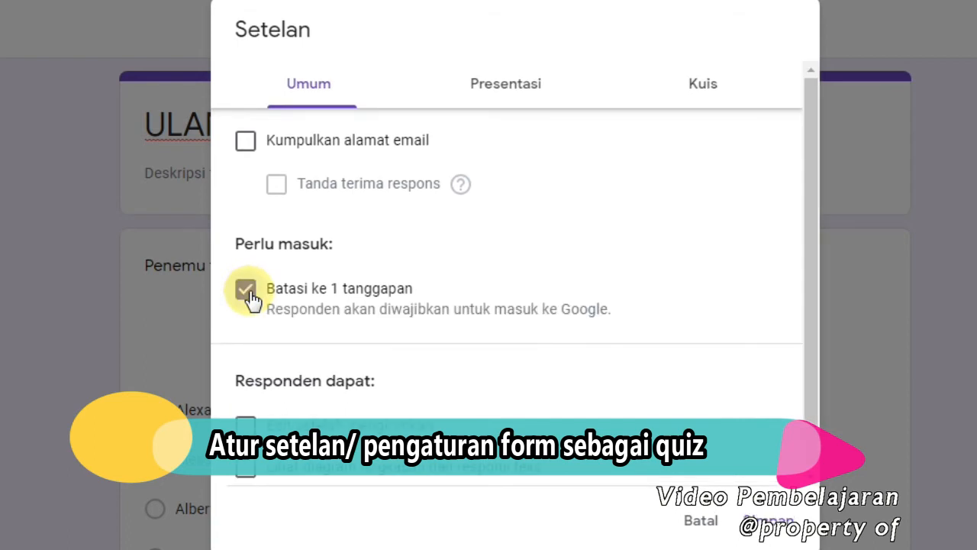
pyautogui.scroll(-1, 422, 339)
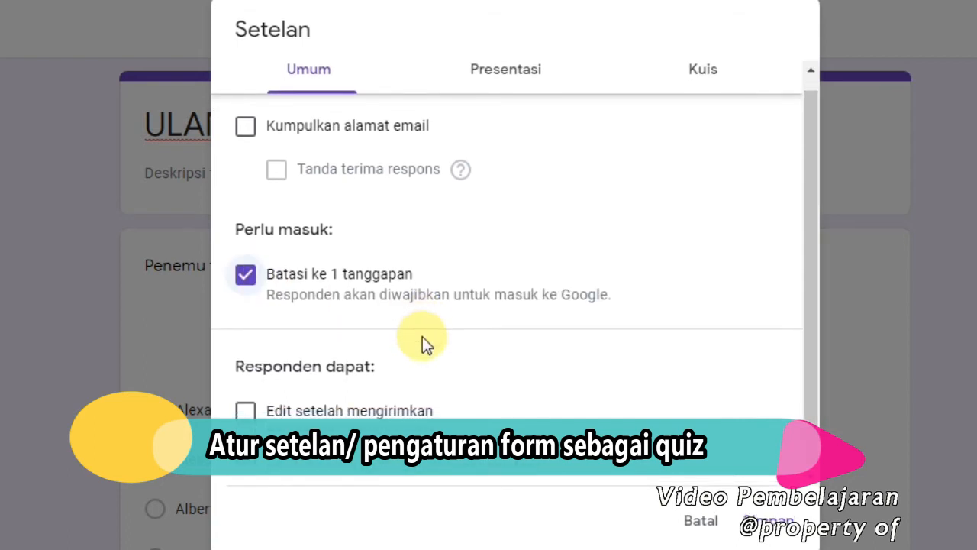
pyautogui.scroll(1, 422, 340)
pyautogui.click(498, 88)
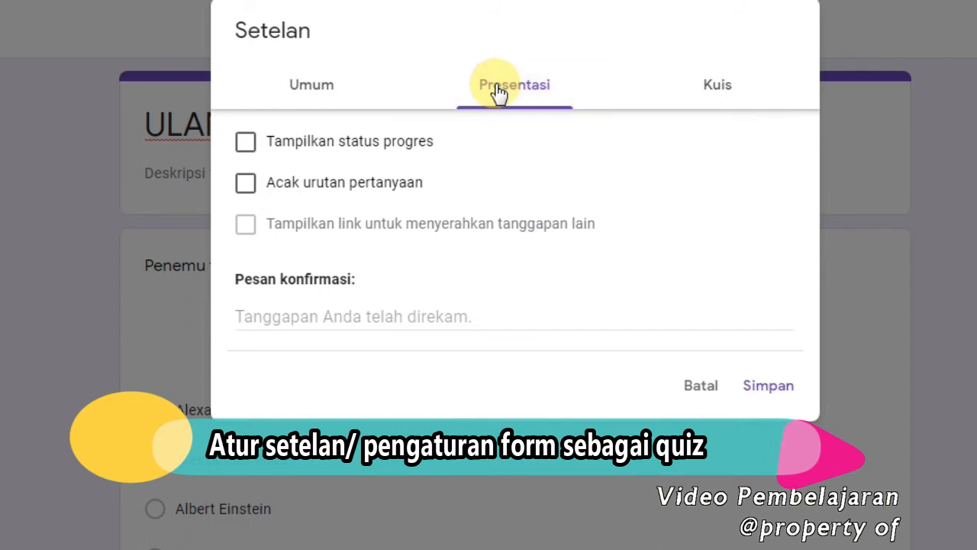
pyautogui.click(246, 187)
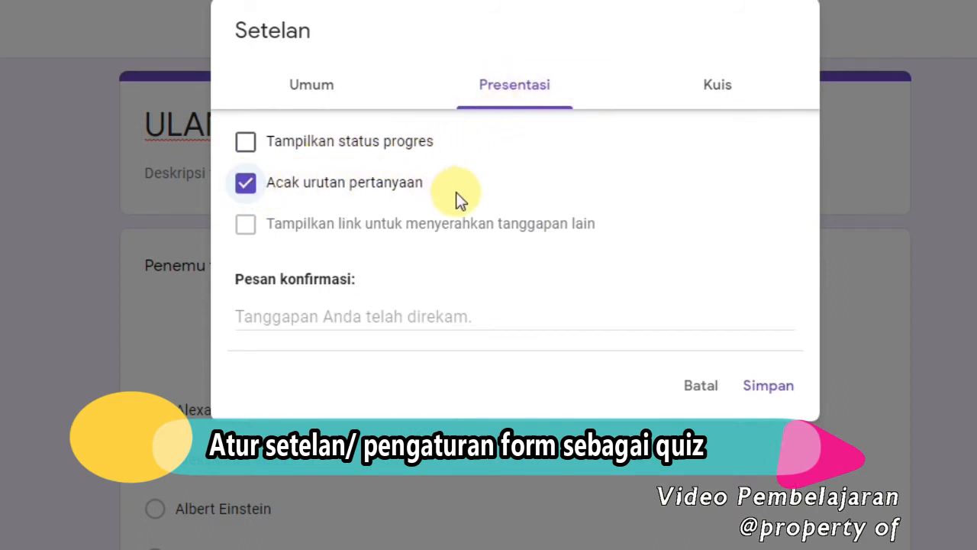
# Step: Make the form a quiz, hide missed questions and correct answers from respondents, and save the settings
pyautogui.click(717, 87)
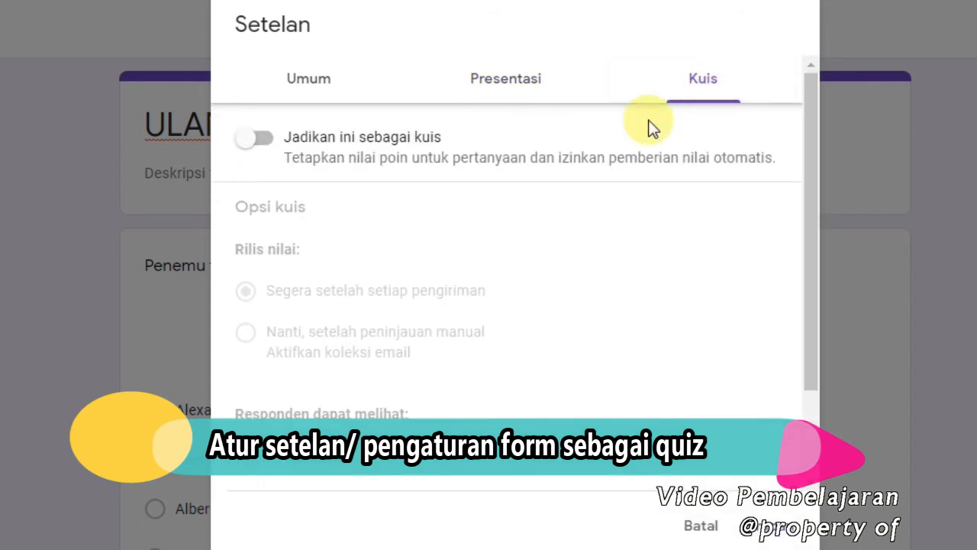
pyautogui.click(260, 141)
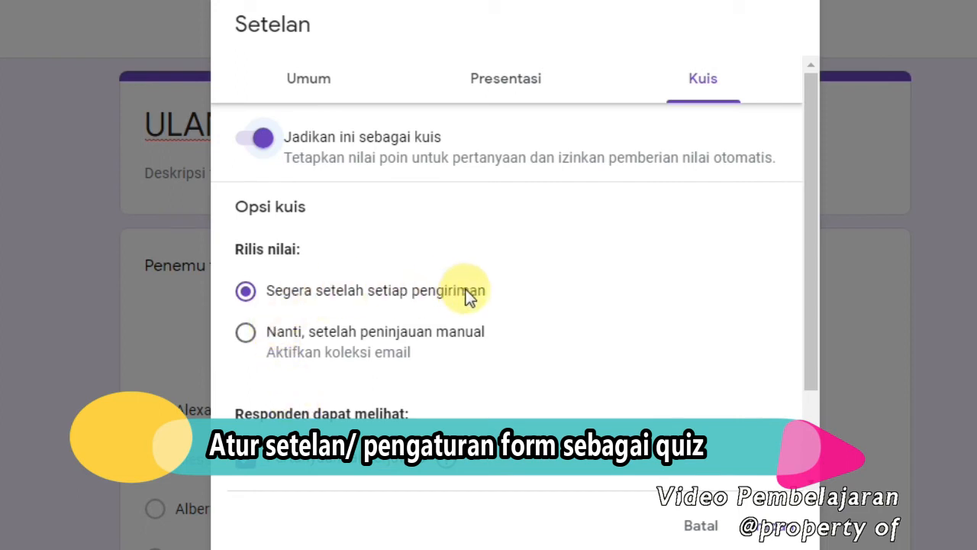
pyautogui.scroll(-3, 326, 470)
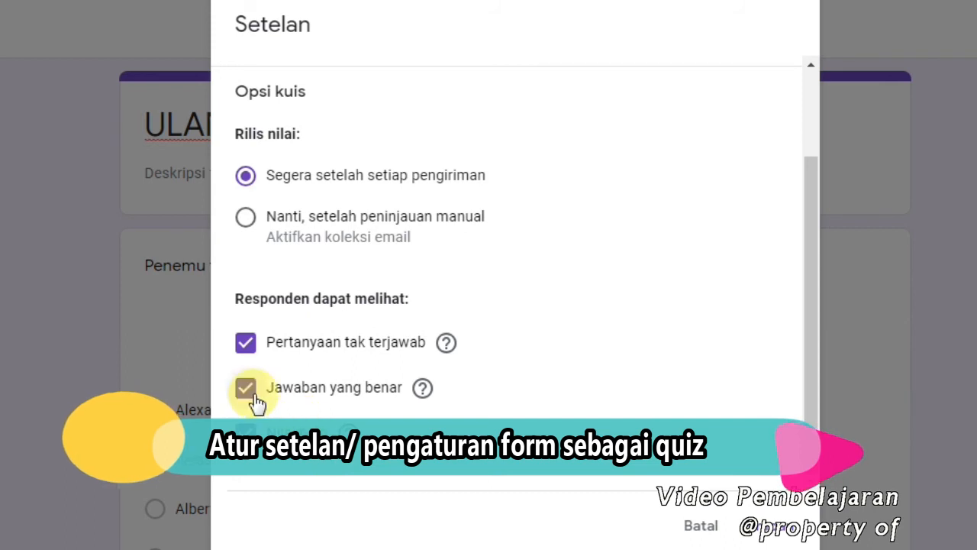
pyautogui.click(246, 391)
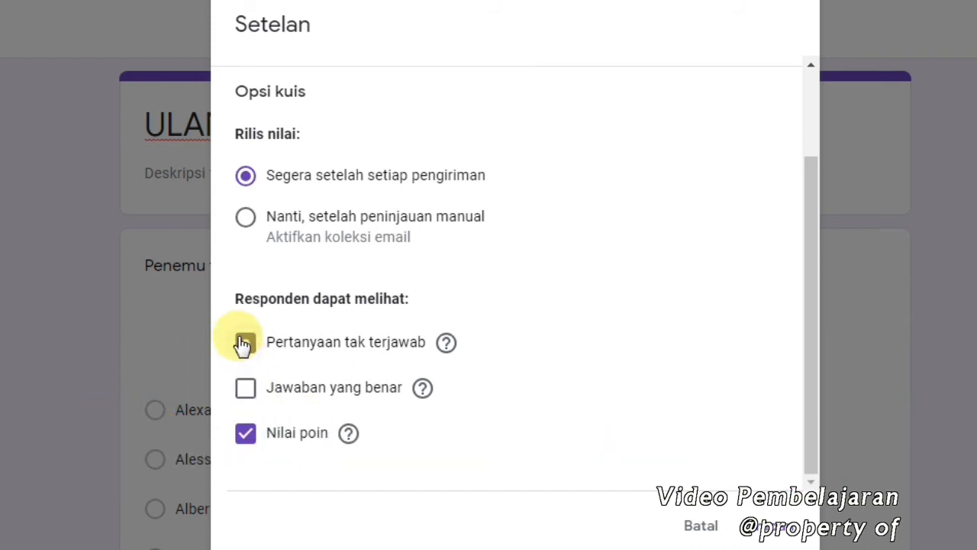
pyautogui.click(243, 344)
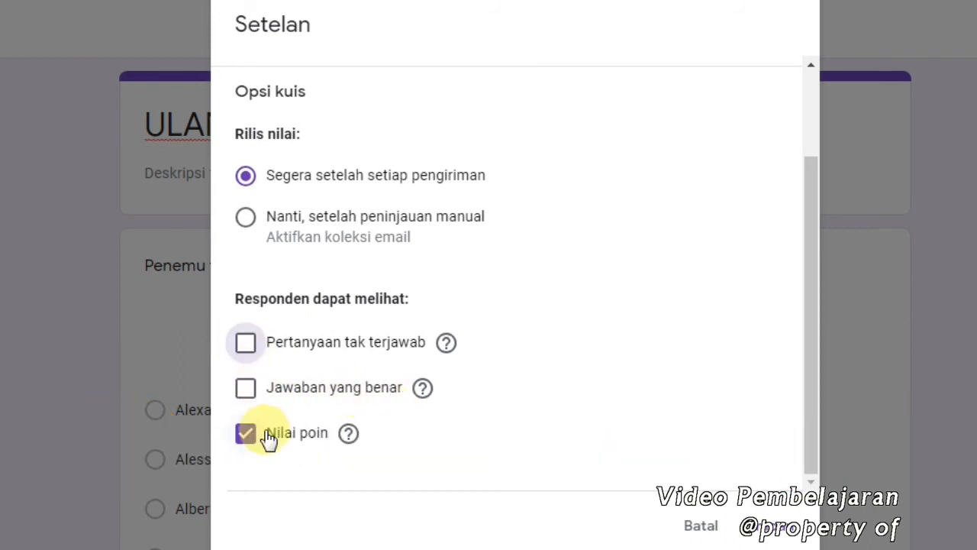
pyautogui.click(778, 528)
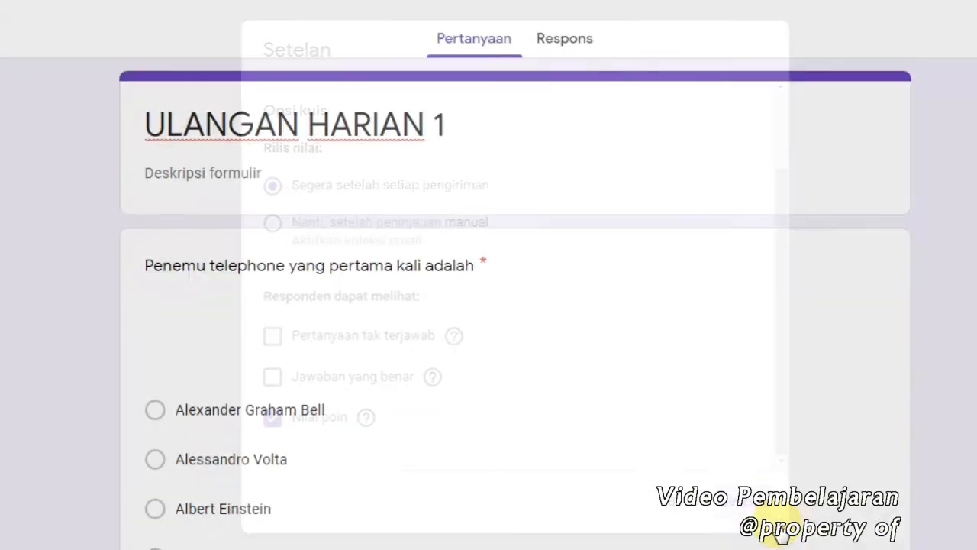
# Step: Give the telephone inventor question 2 points and mark Alexander Graham Bell as its correct answer
pyautogui.scroll(-1, 478, 398)
pyautogui.click(435, 384)
pyautogui.click(298, 385)
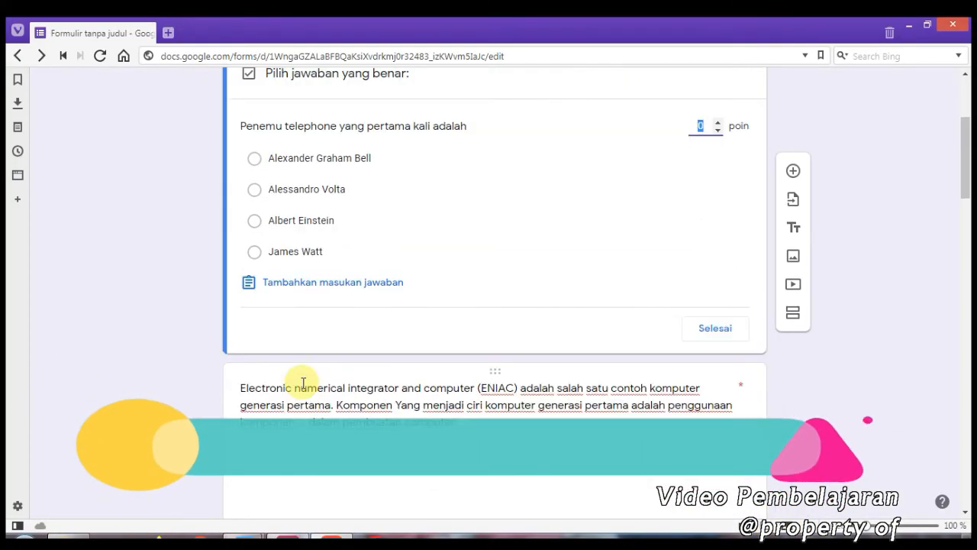
pyautogui.click(718, 122)
pyautogui.click(717, 121)
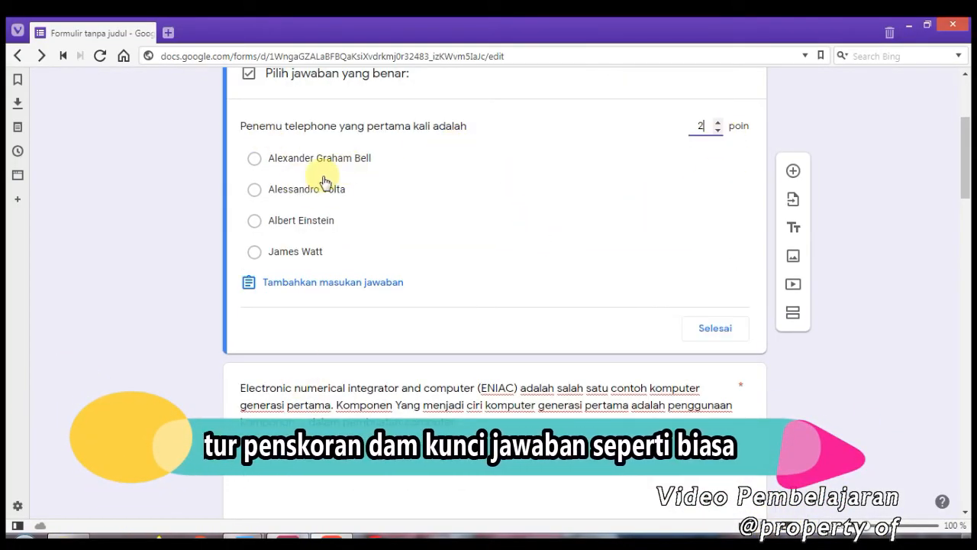
pyautogui.click(255, 158)
# Step: Give the ENIAC question 2 points, mark Tabung Vavum as its correct answer, and finish its answer key
pyautogui.scroll(-5, 398, 338)
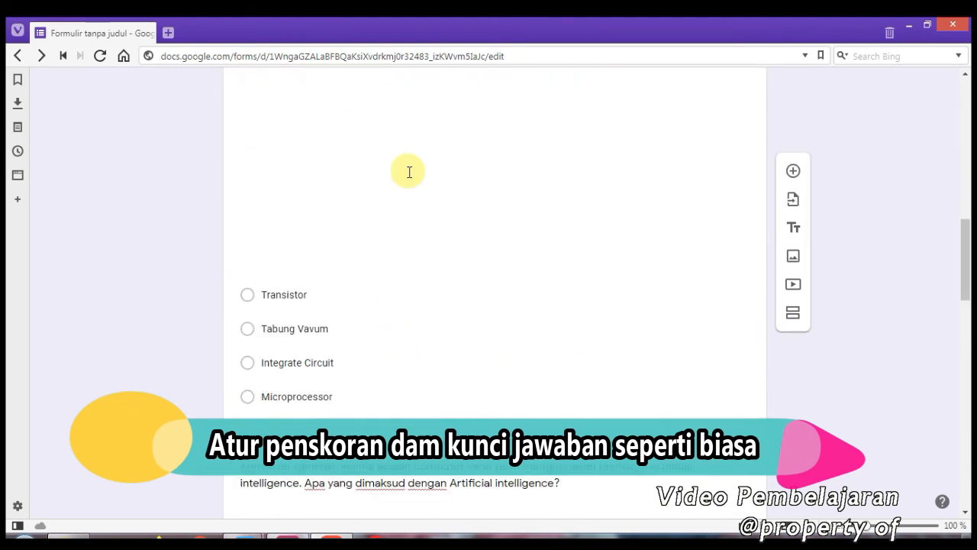
pyautogui.click(401, 234)
pyautogui.scroll(-5, 443, 300)
pyautogui.click(309, 479)
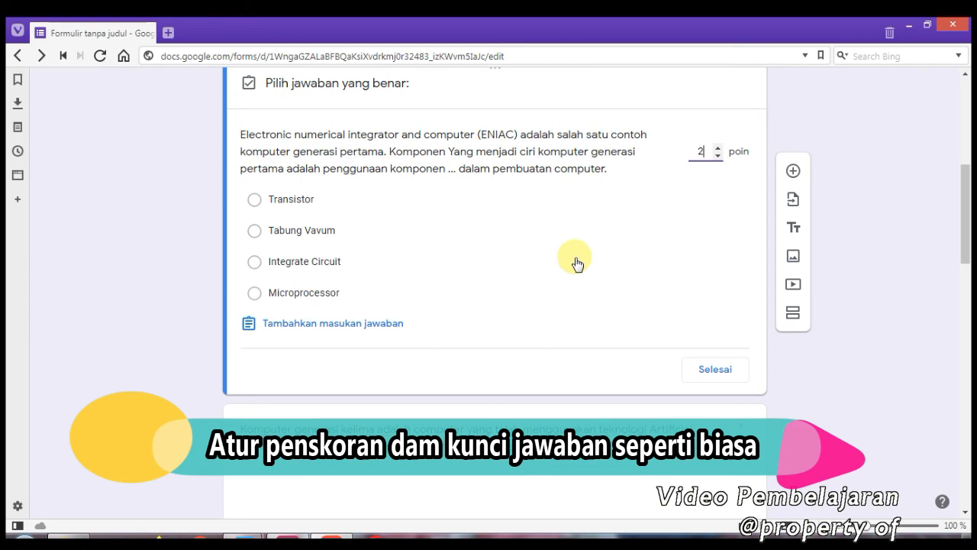
pyautogui.click(255, 230)
pyautogui.scroll(-2, 404, 359)
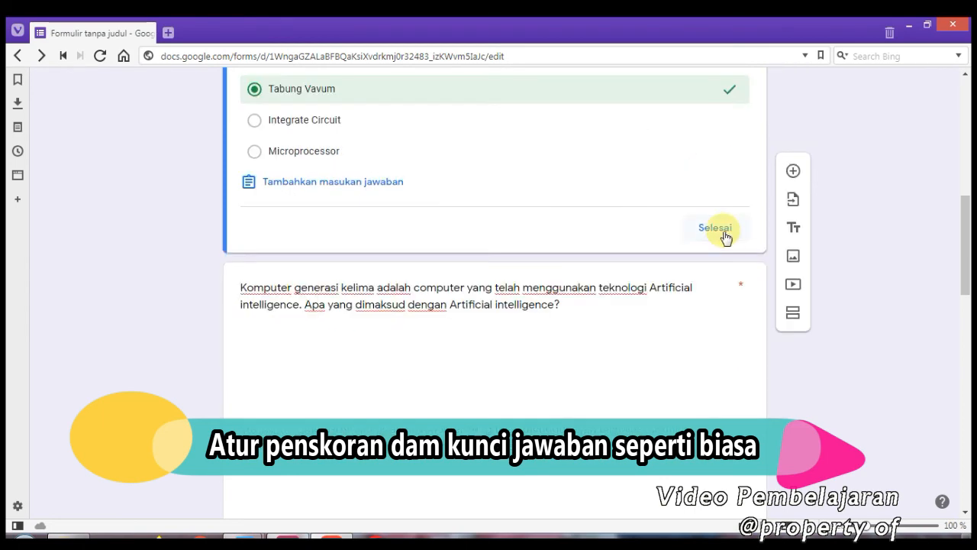
pyautogui.click(715, 226)
# Step: Give the Artificial intelligence question 2 points and mark Kecerdasan buatan as its correct answer
pyautogui.click(308, 479)
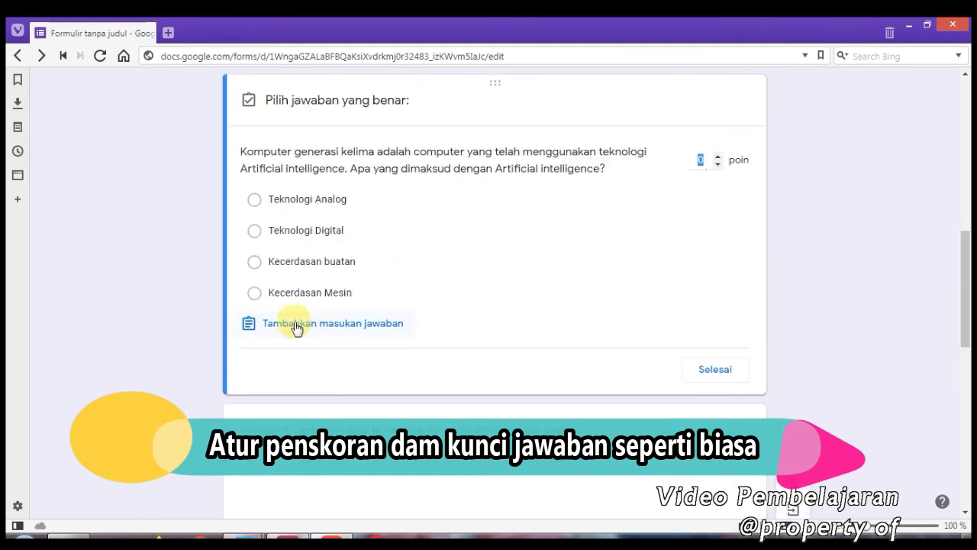
pyautogui.click(716, 160)
pyautogui.click(718, 156)
pyautogui.click(255, 263)
# Step: Set 2 points for each of the last two questions, with keyboard and Lapor pajak secara online as their correct answers
pyautogui.scroll(-2, 501, 407)
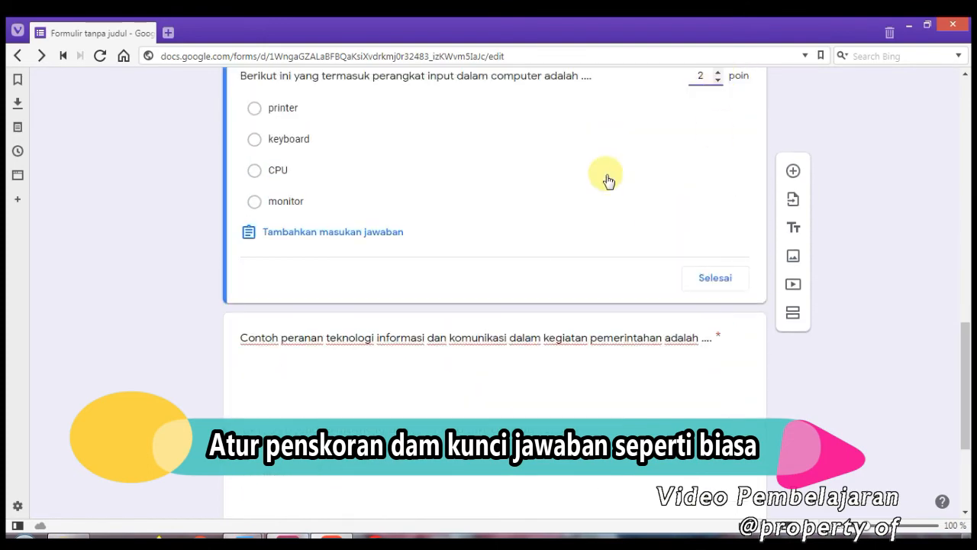
pyautogui.scroll(1, 504, 196)
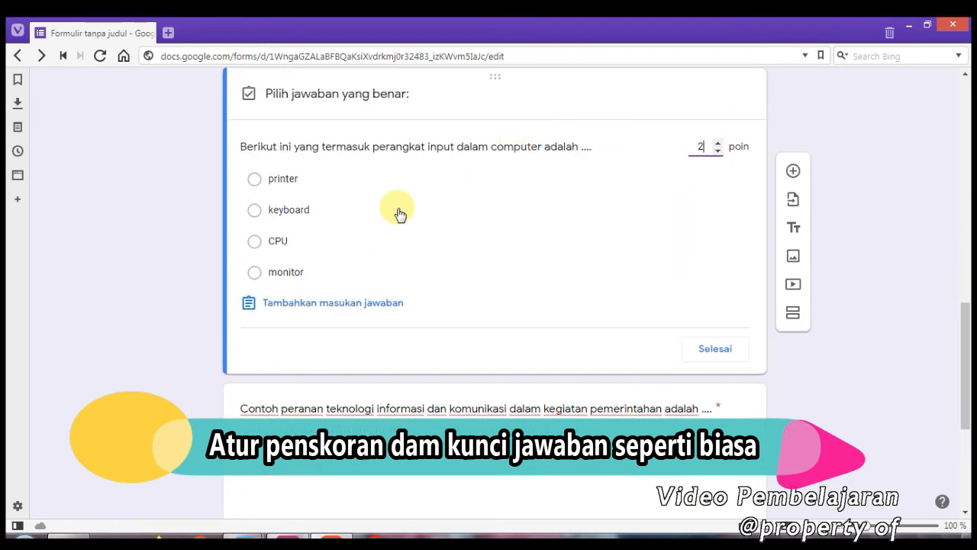
pyautogui.click(294, 211)
pyautogui.scroll(-4, 404, 306)
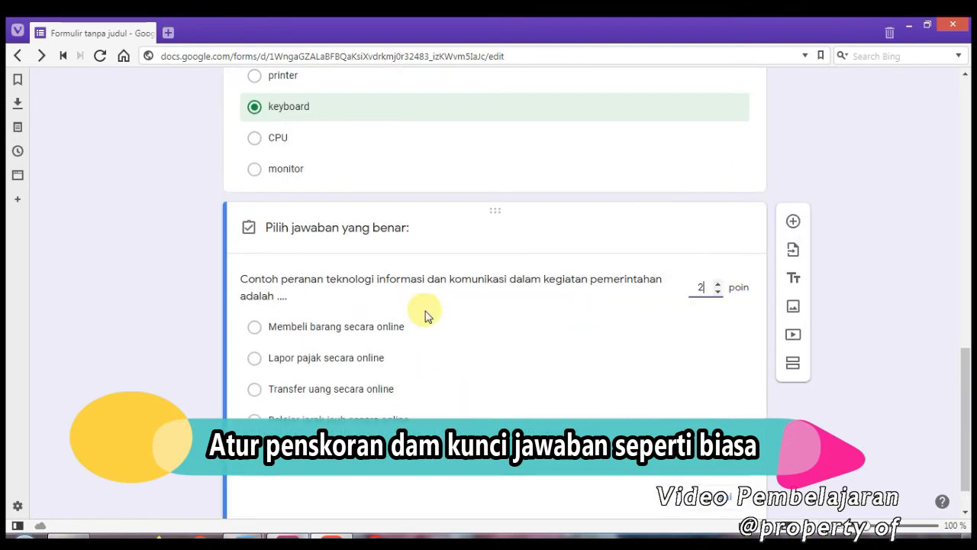
pyautogui.click(255, 358)
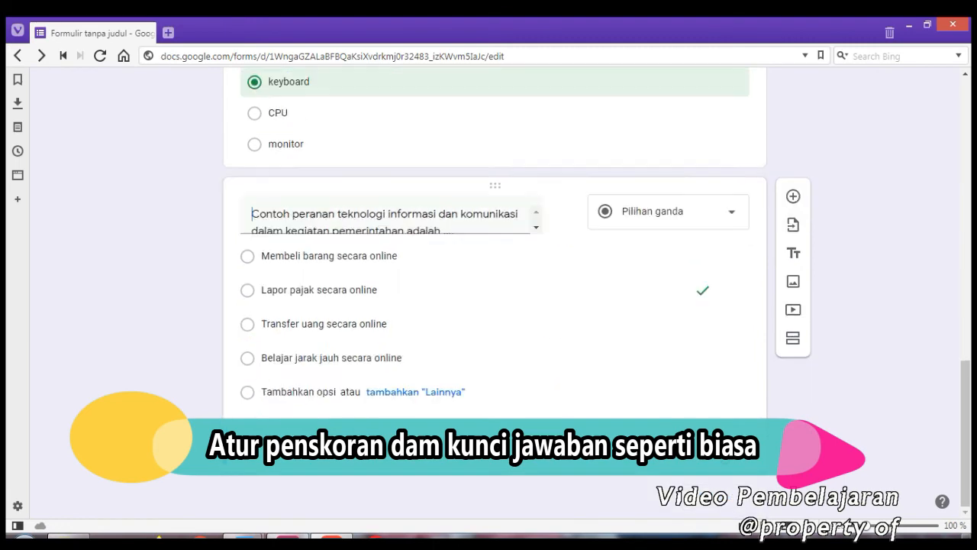
# Step: Check the total points of the quiz
pyautogui.scroll(10, 916, 295)
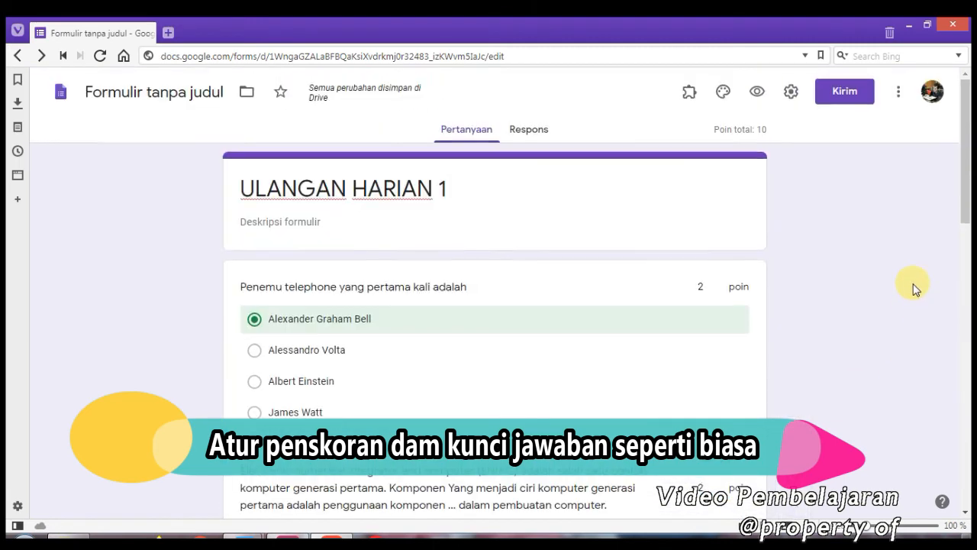
pyautogui.moveTo(713, 131); pyautogui.dragTo(764, 131)
pyautogui.click(776, 130)
pyautogui.click(769, 130)
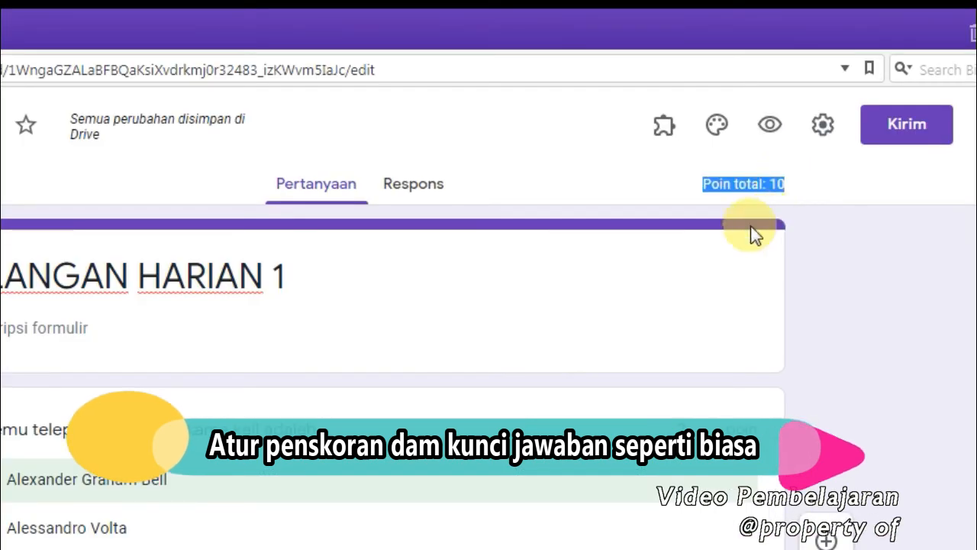
# Step: Open the form's sending options, shorten its share link and copy the short link
pyautogui.click(913, 122)
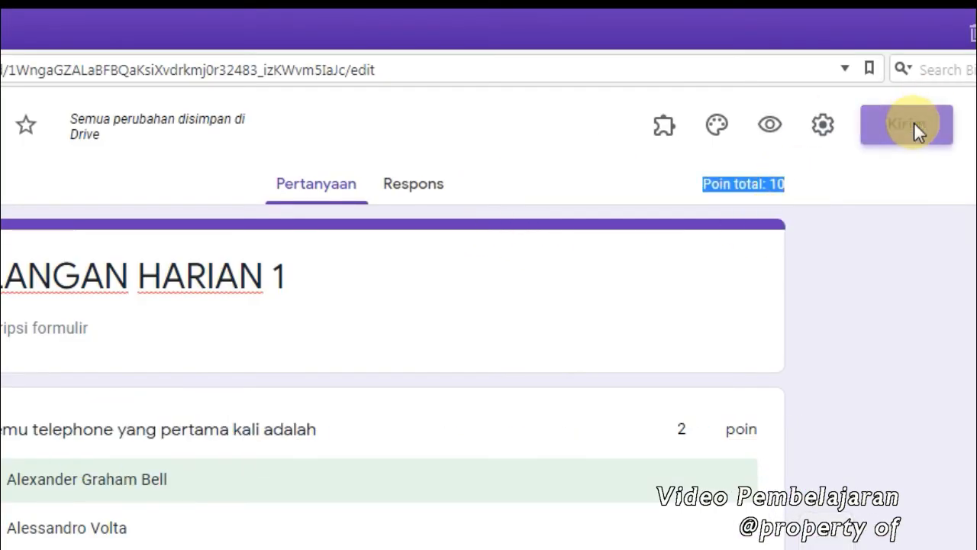
pyautogui.click(294, 284)
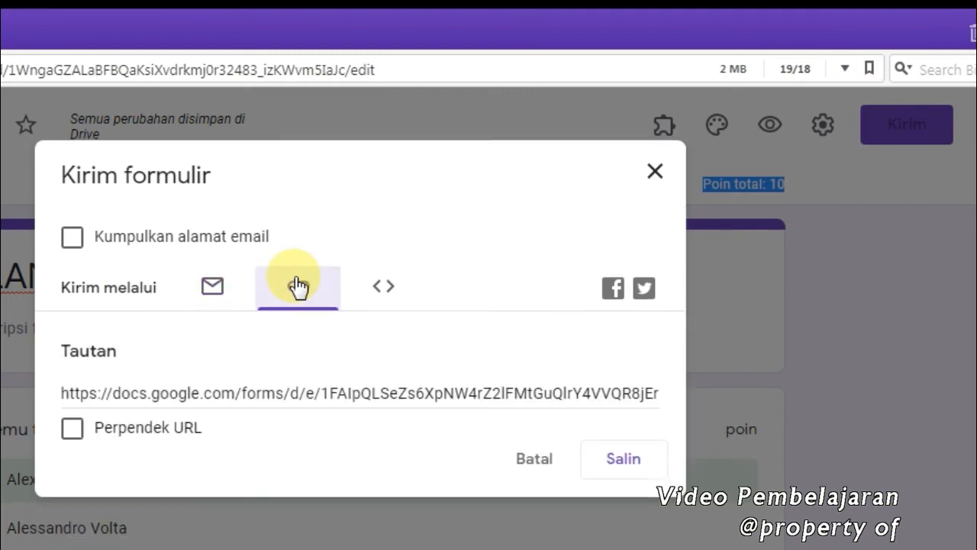
pyautogui.click(73, 429)
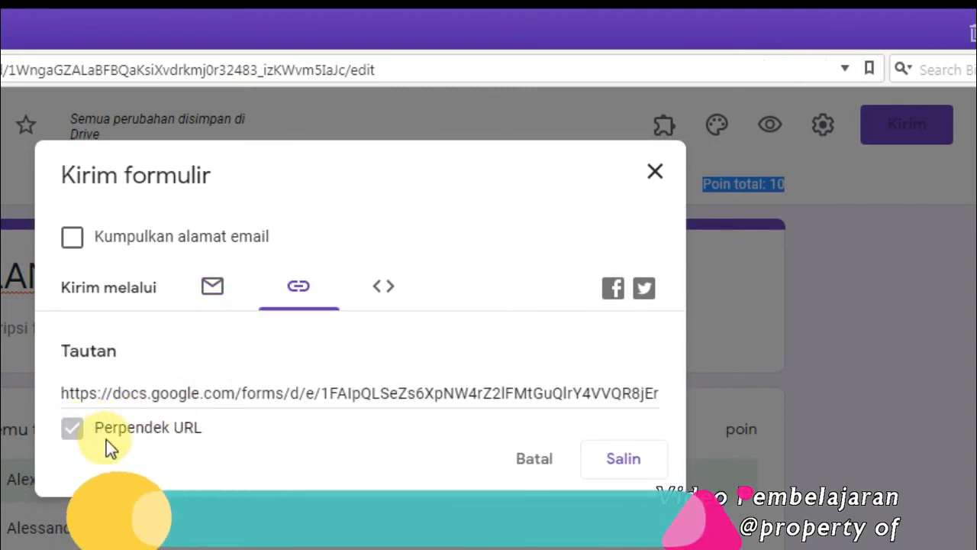
pyautogui.click(624, 460)
pyautogui.hotkey('ctrl', 'c')
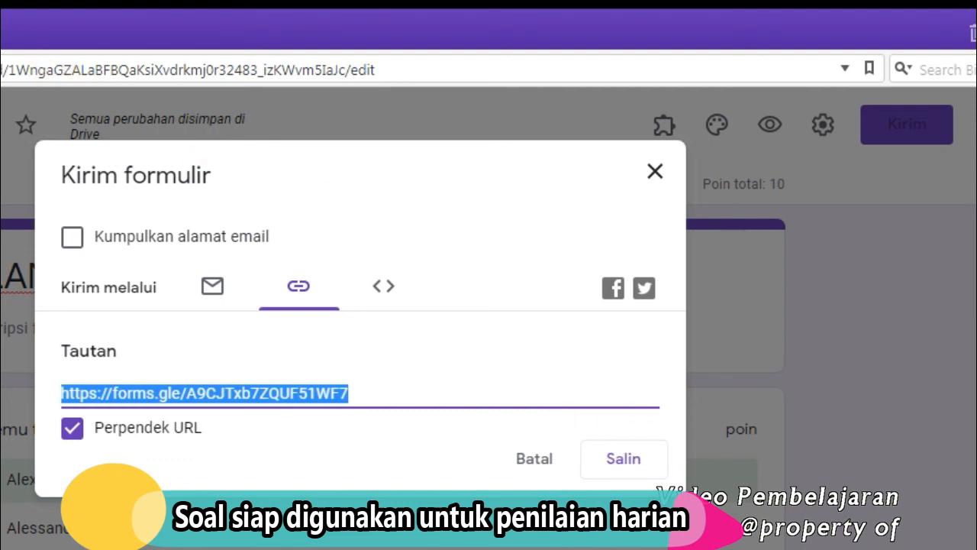
# Step: Open the copied link in a new browser tab and look through the published ULANGAN HARIAN 1 quiz
pyautogui.click(168, 32)
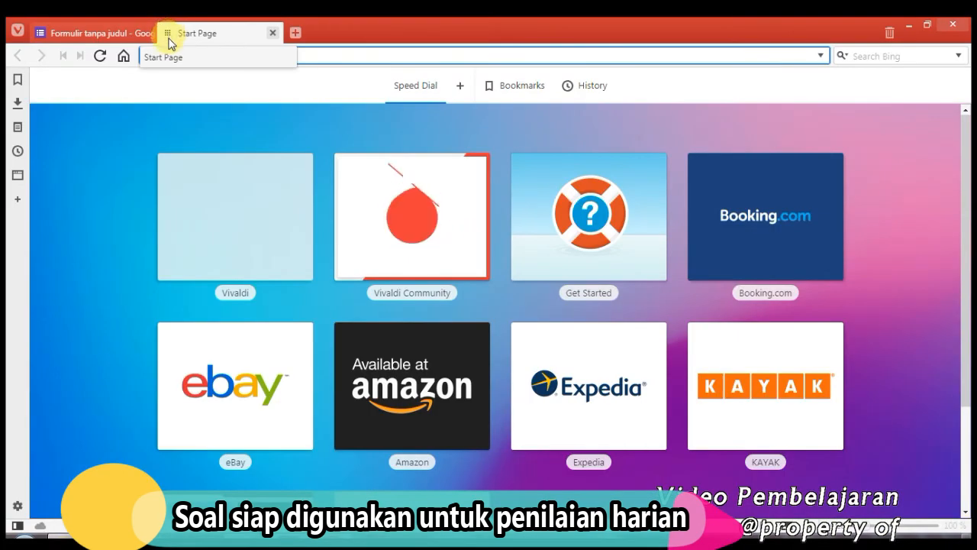
pyautogui.hotkey('ctrl', 'v')
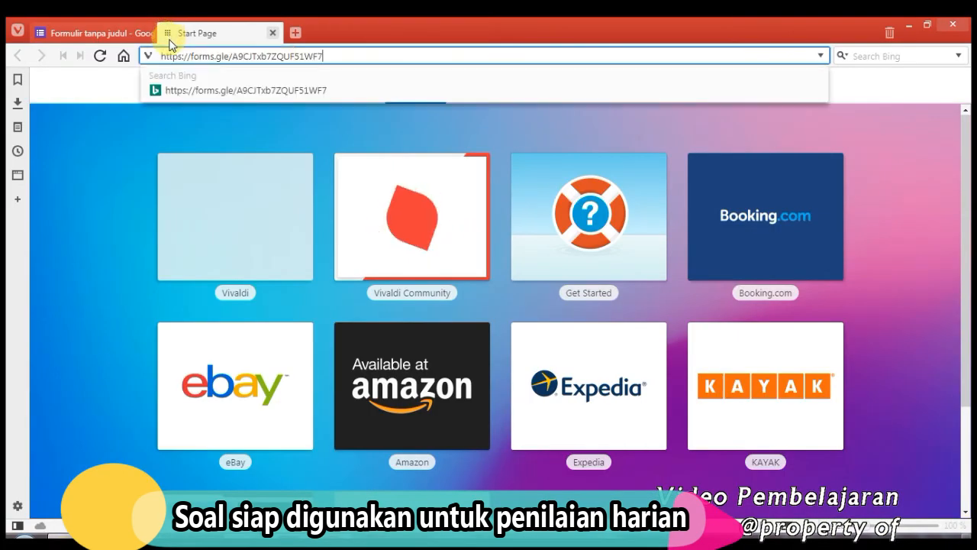
pyautogui.press('Return')
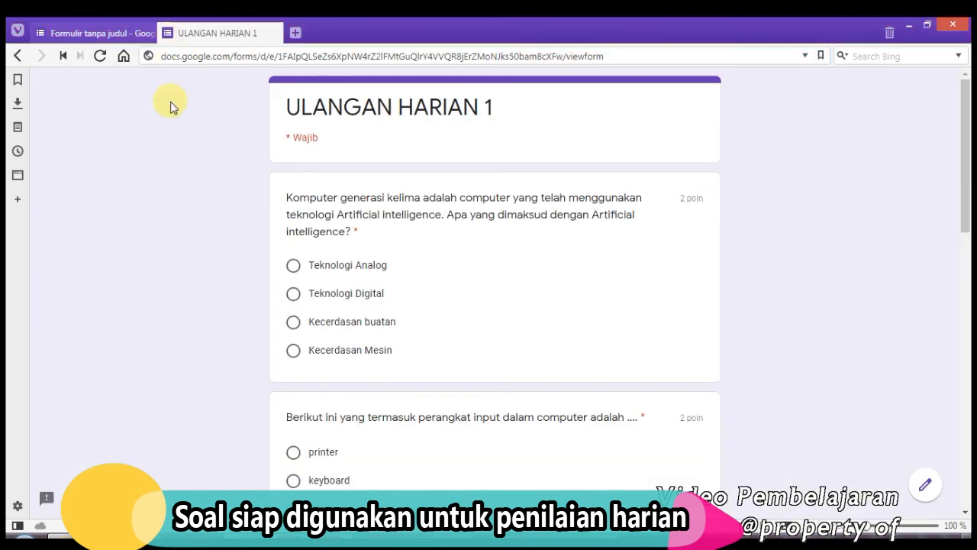
pyautogui.scroll(-8, 449, 278)
pyautogui.scroll(-2, 452, 271)
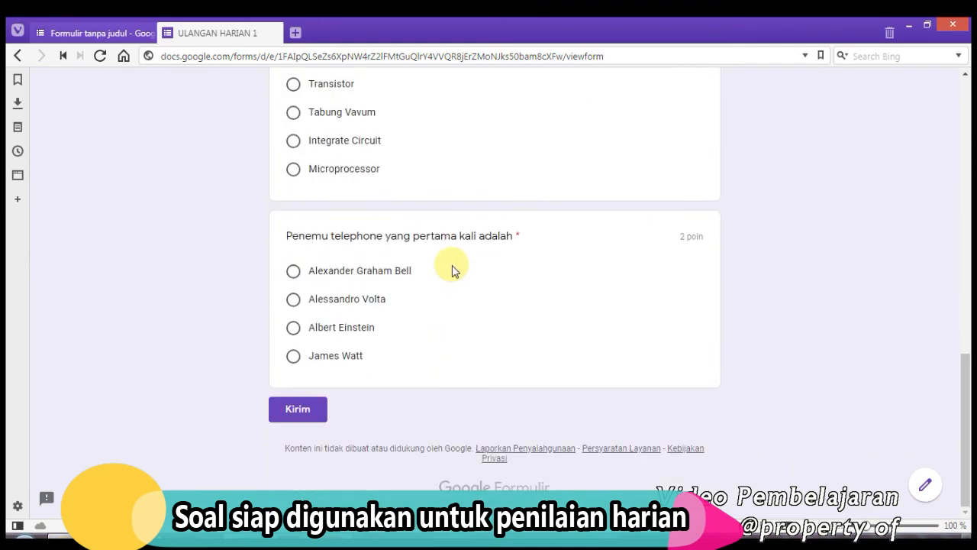
pyautogui.scroll(10, 453, 268)
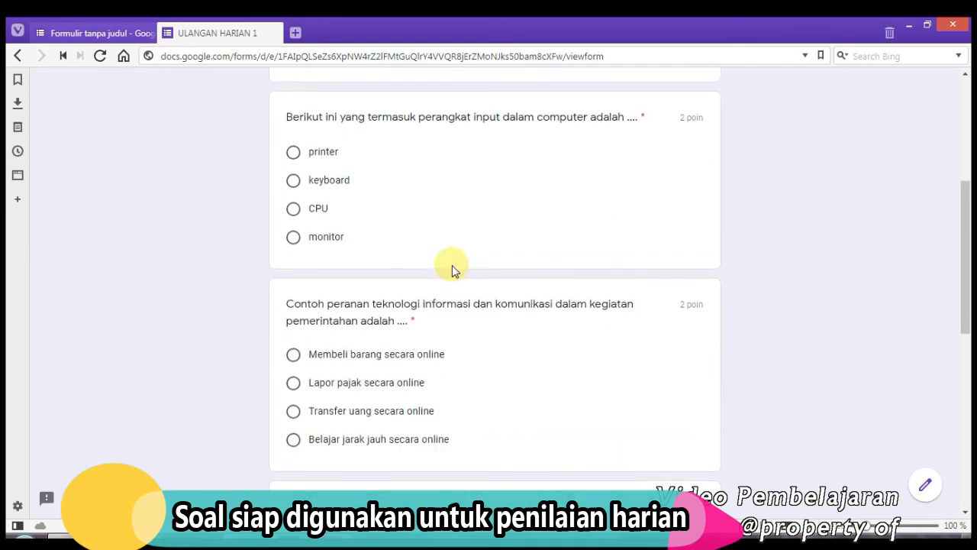